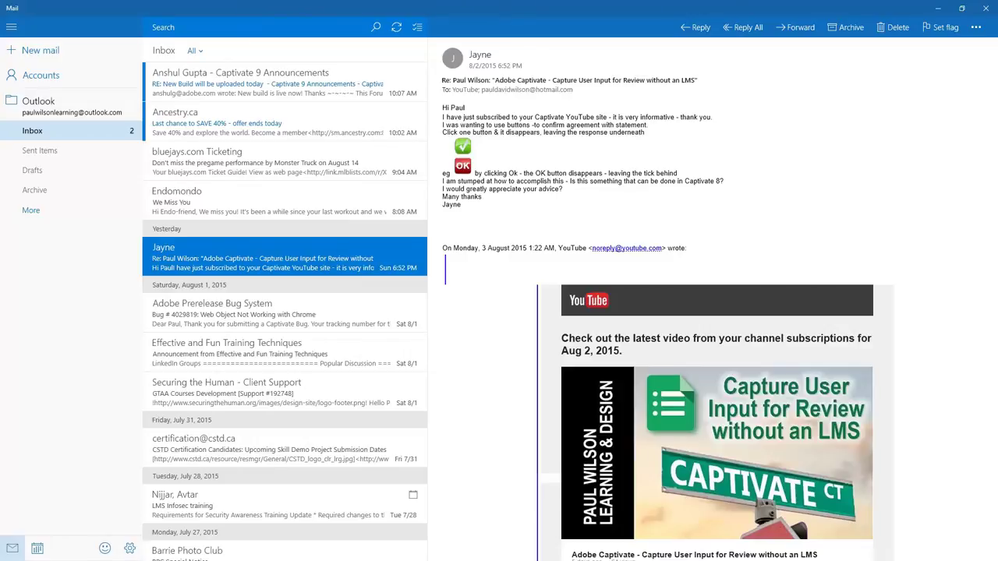
Minimize Windows Mail to bring Captivate's Demo Course 2 Learning Agreement slide into view.
{"action": "left_click", "coordinate": [938, 7]}
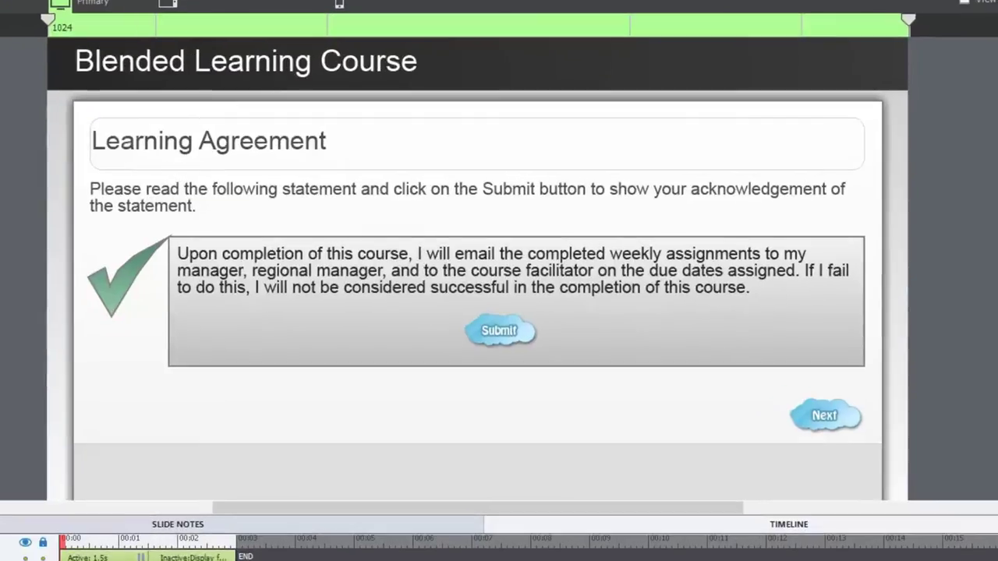
Set the slide zoom to fit the whole slide in the view.
{"action": "scroll", "coordinate": [478, 269], "scroll_direction": "down", "scroll_amount": 3}
{"action": "scroll", "coordinate": [477, 270], "scroll_direction": "up", "scroll_amount": 2}
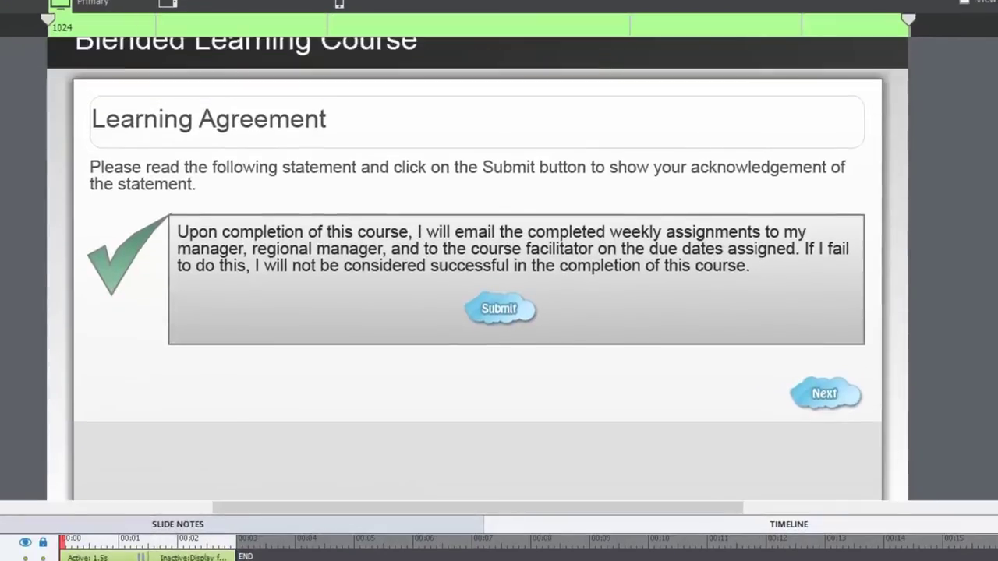
{"action": "left_click", "coordinate": [478, 1]}
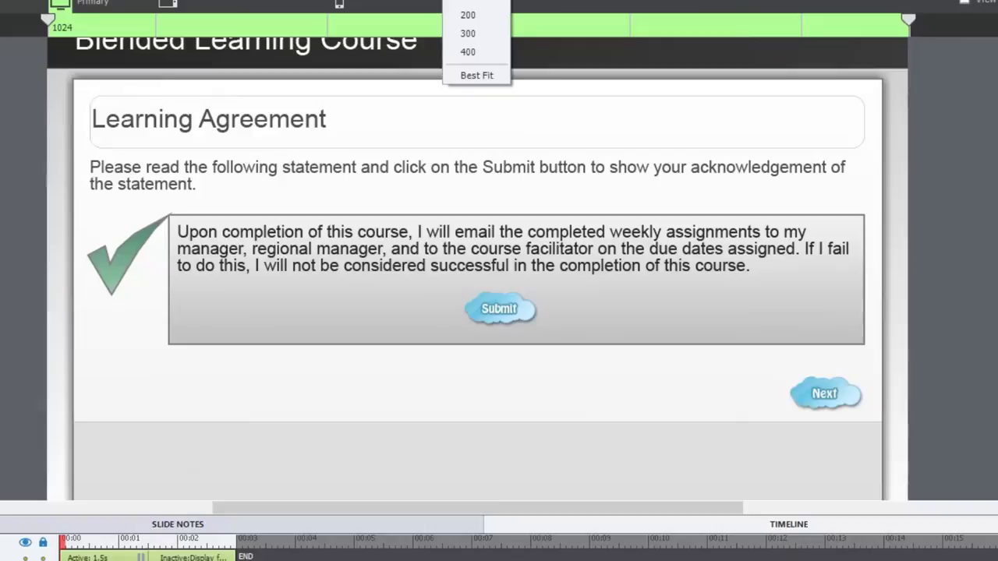
{"action": "left_click", "coordinate": [468, 13]}
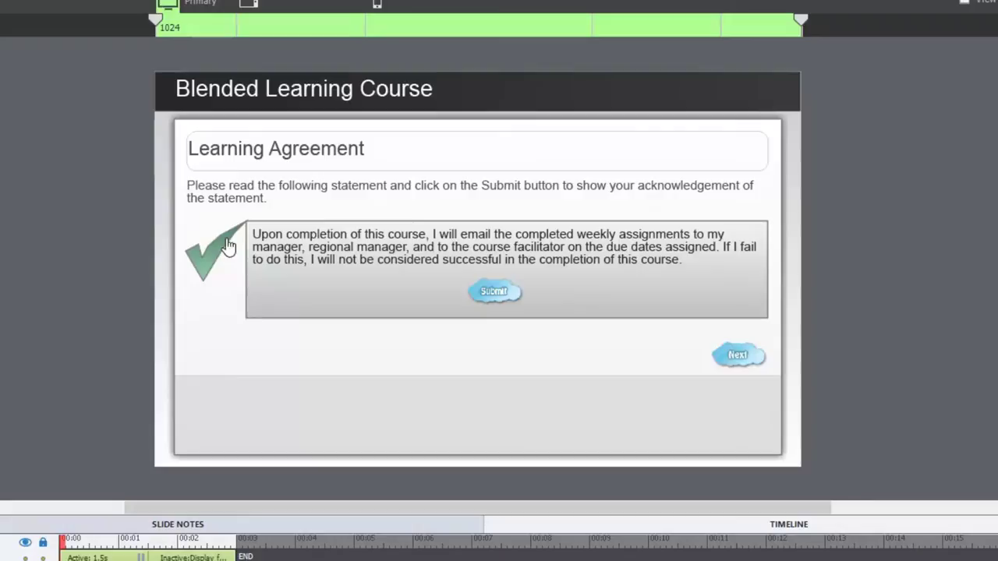
Nudge the Submit button slightly to the right.
{"action": "left_click", "coordinate": [329, 249]}
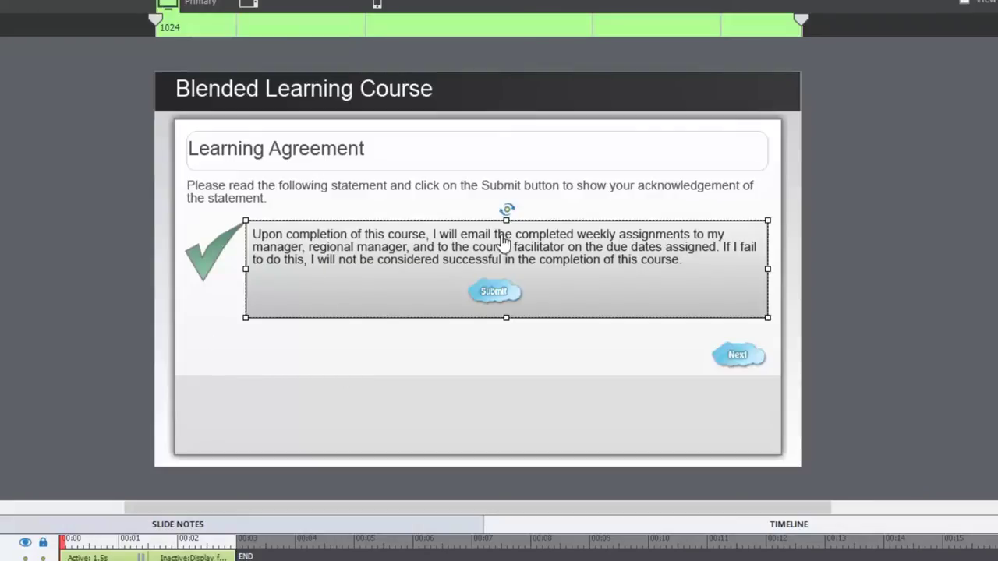
{"action": "left_click", "coordinate": [499, 301]}
{"action": "left_click", "coordinate": [572, 288]}
{"action": "left_click", "coordinate": [487, 301]}
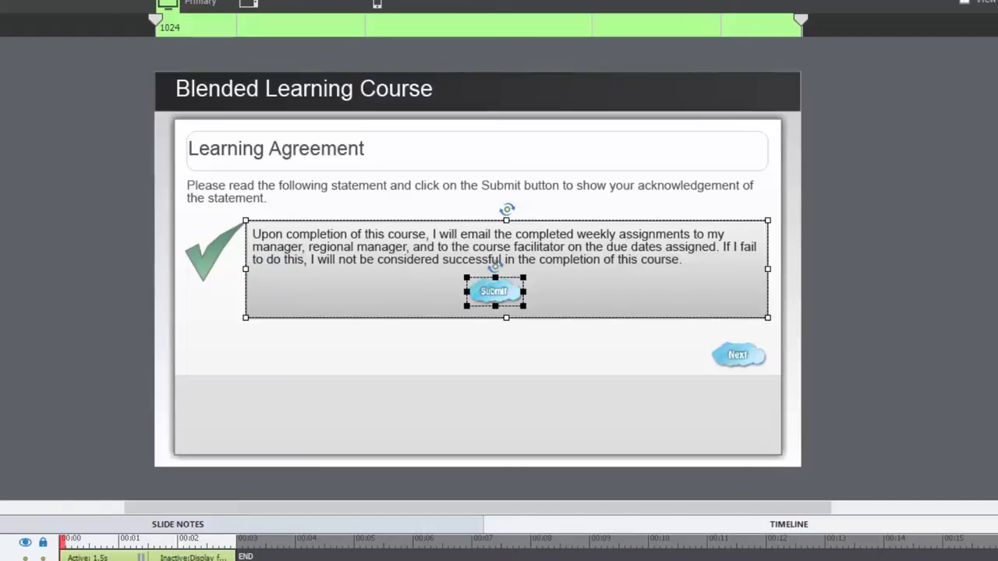
{"action": "left_click", "coordinate": [250, 314]}
{"action": "left_click", "coordinate": [495, 312]}
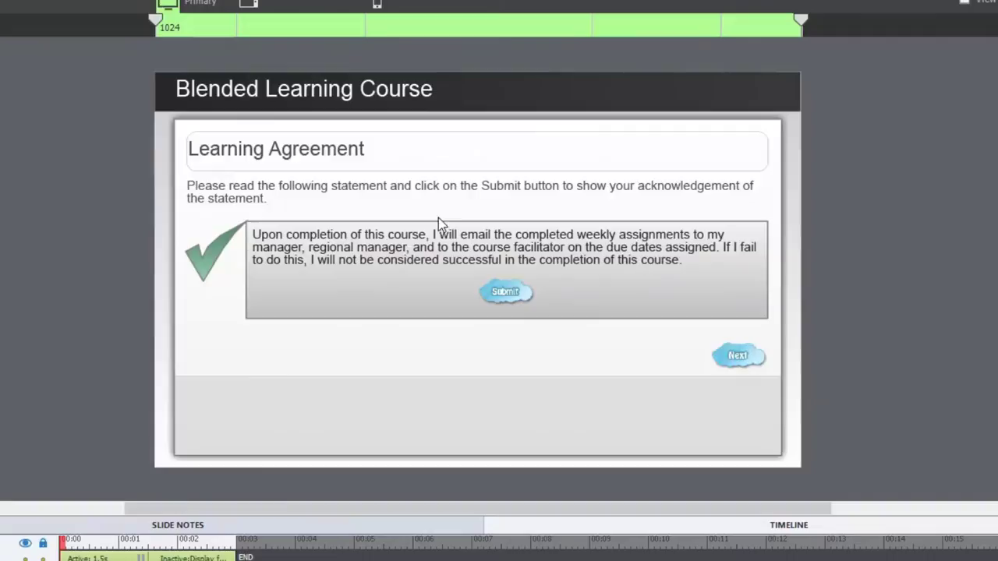
Drag the check mark image lower, beside the statement box.
{"action": "left_click", "coordinate": [210, 261]}
{"action": "left_click_drag", "start_coordinate": [208, 260], "coordinate": [204, 289]}
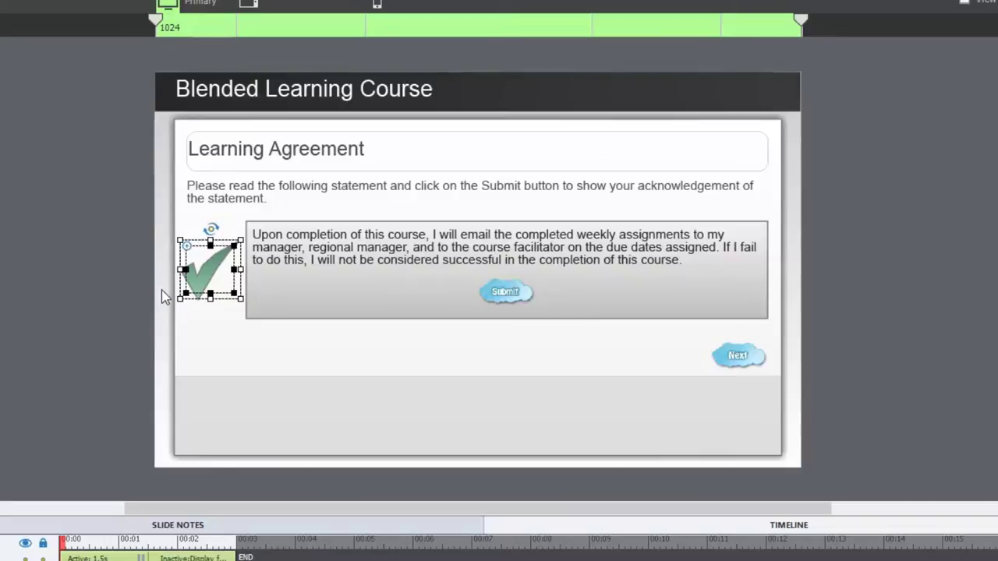
{"action": "left_click", "coordinate": [110, 286]}
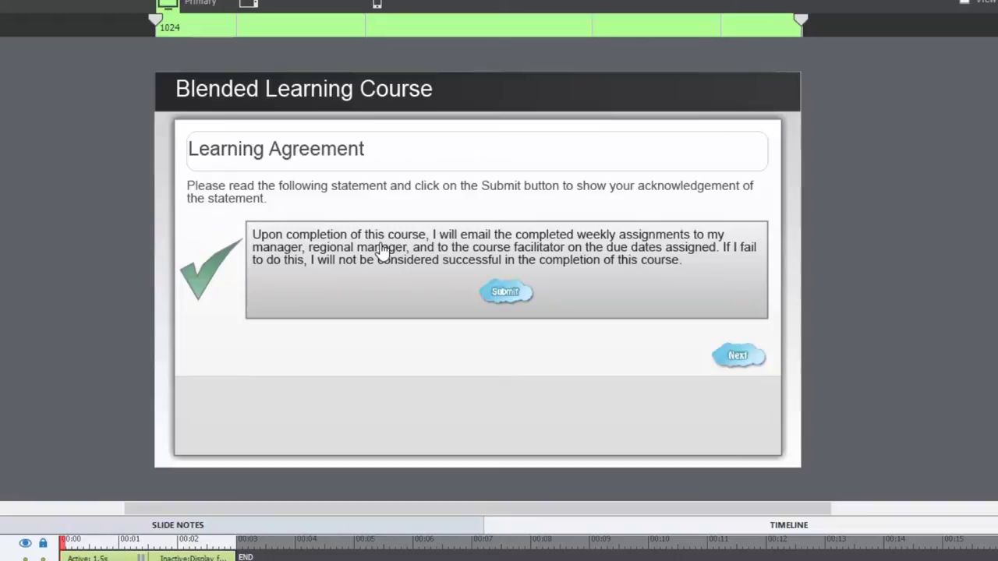
Rename the check mark to Check, Button_1 to submit, and Button_2 to Next.
{"action": "left_click", "coordinate": [204, 276]}
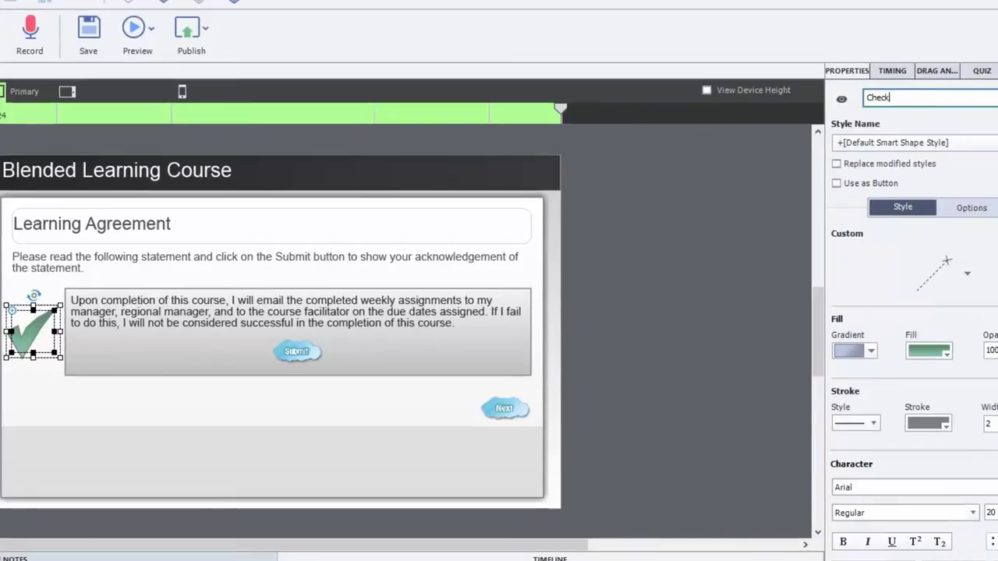
{"action": "key", "text": "Return"}
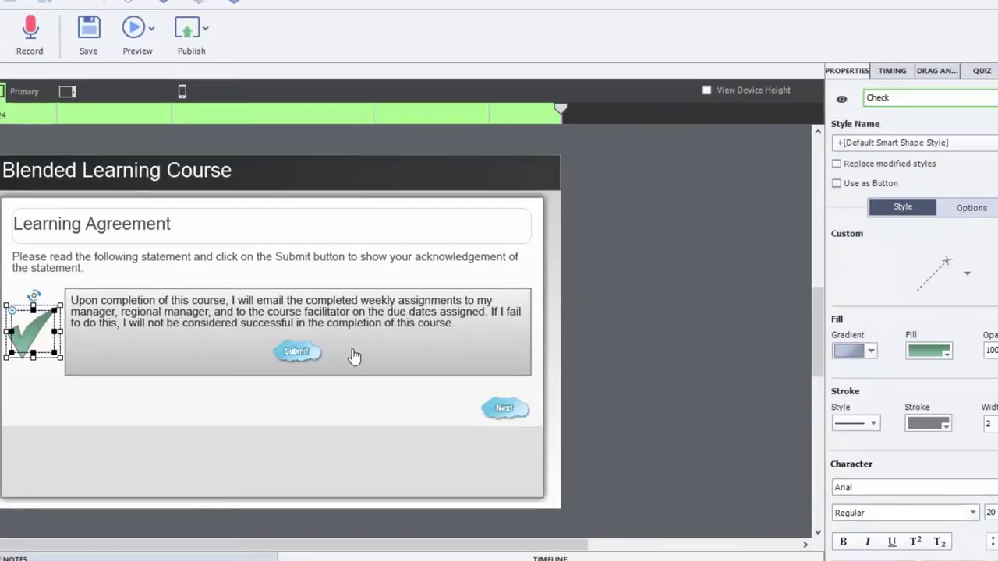
{"action": "left_click", "coordinate": [304, 353]}
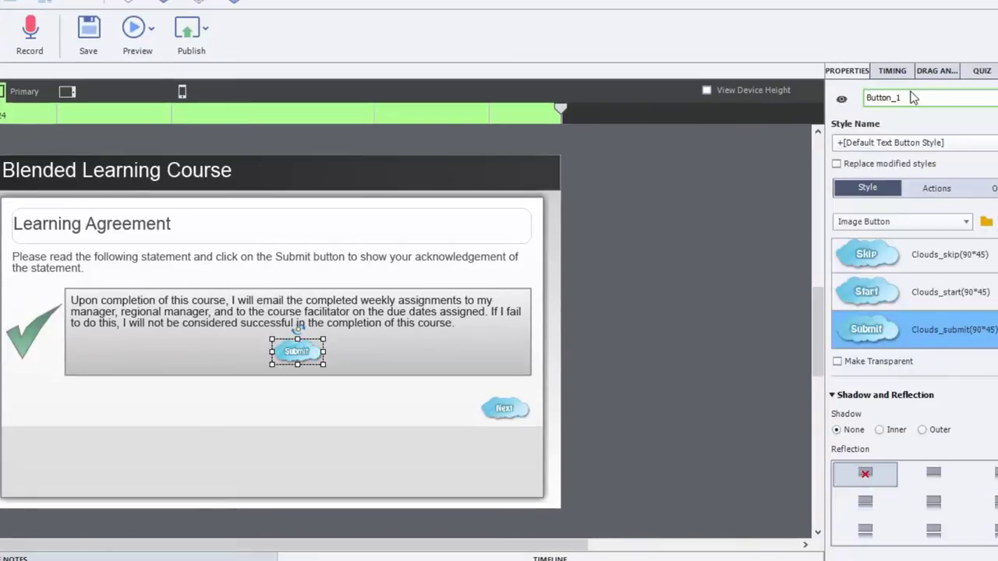
{"action": "left_click_drag", "start_coordinate": [913, 96], "coordinate": [819, 109]}
{"action": "type", "text": "submit"}
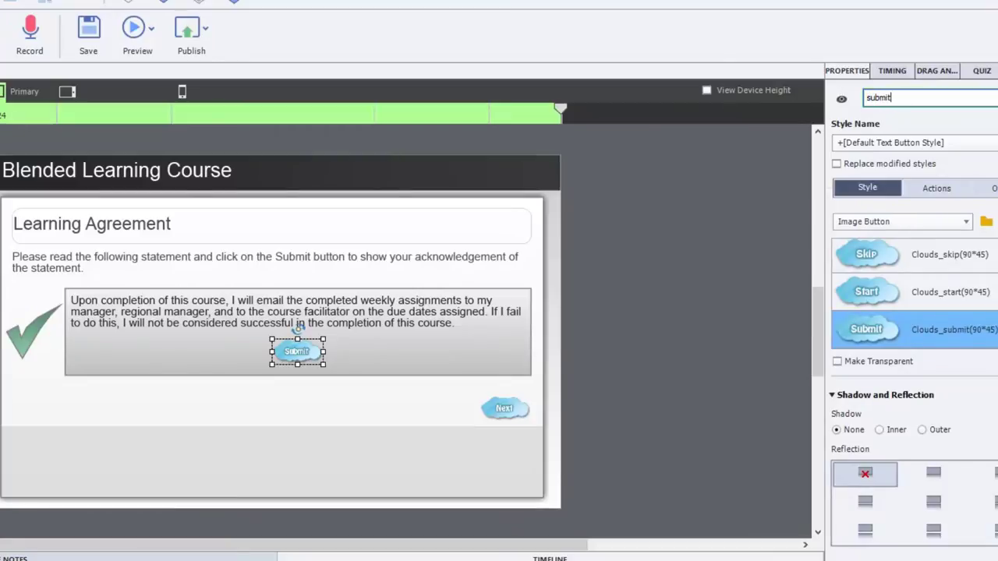
{"action": "key", "text": "Return"}
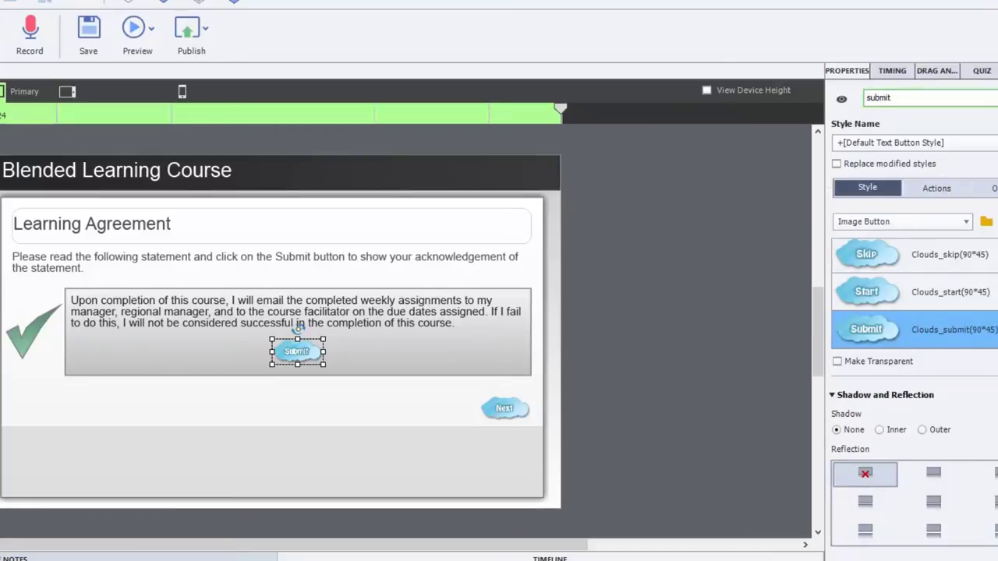
{"action": "left_click", "coordinate": [514, 419]}
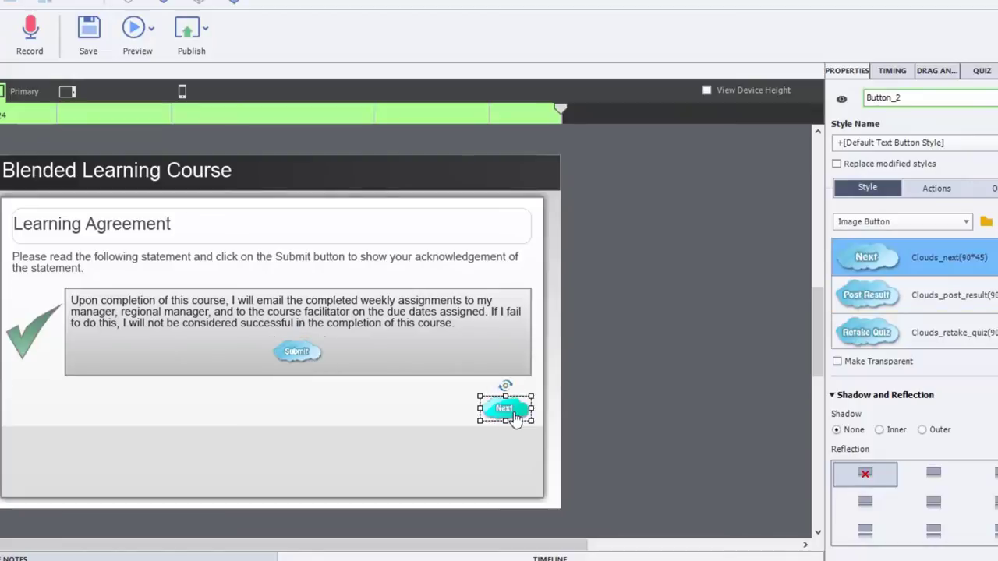
{"action": "double_click", "coordinate": [913, 96]}
{"action": "type", "text": "Nex"}
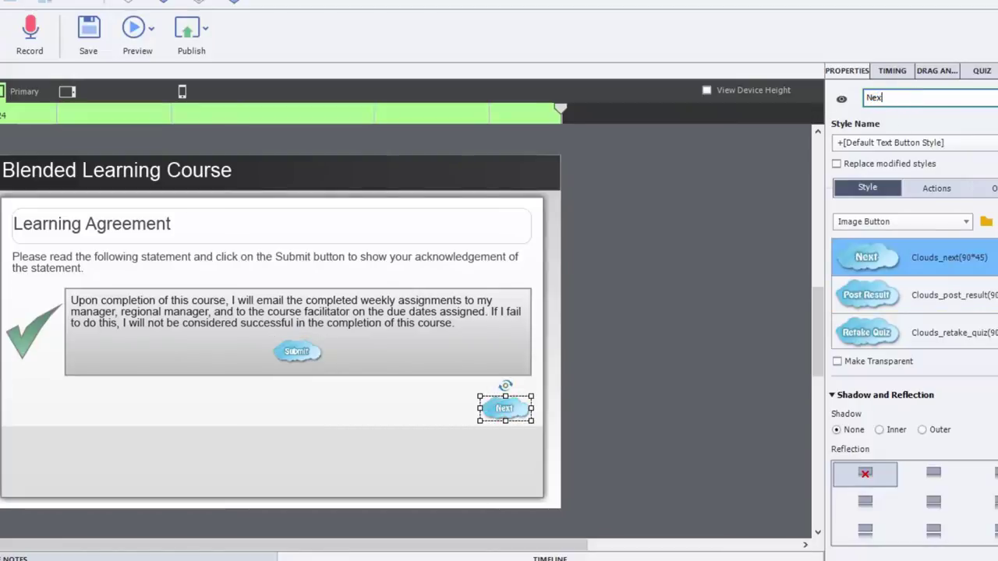
{"action": "type", "text": "t"}
{"action": "key", "text": "Return"}
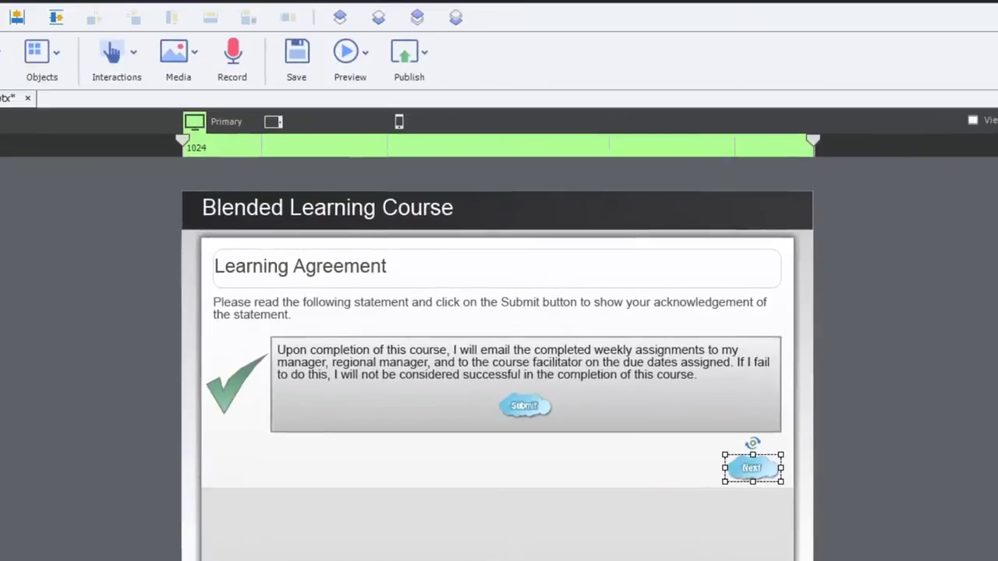
Save Demo Course 2 with File > Save, then bring up the Window menu.
{"action": "left_click", "coordinate": [49, 16]}
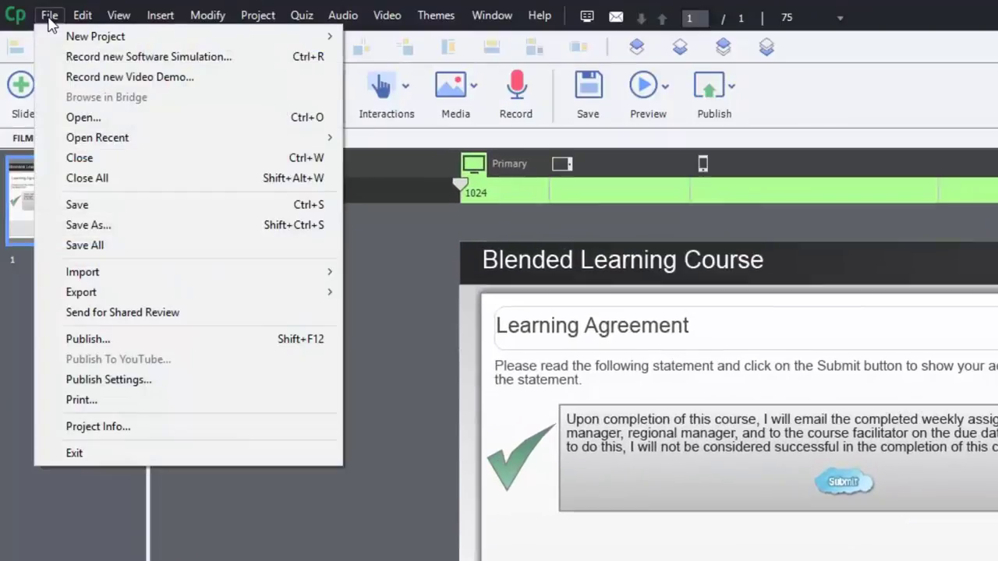
{"action": "left_click", "coordinate": [86, 205]}
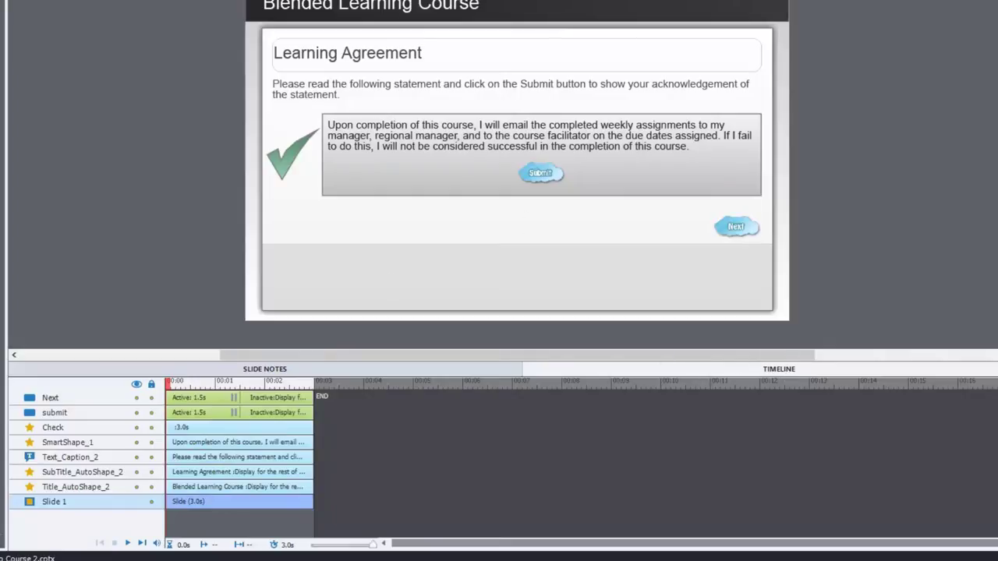
{"action": "left_click", "coordinate": [273, 0]}
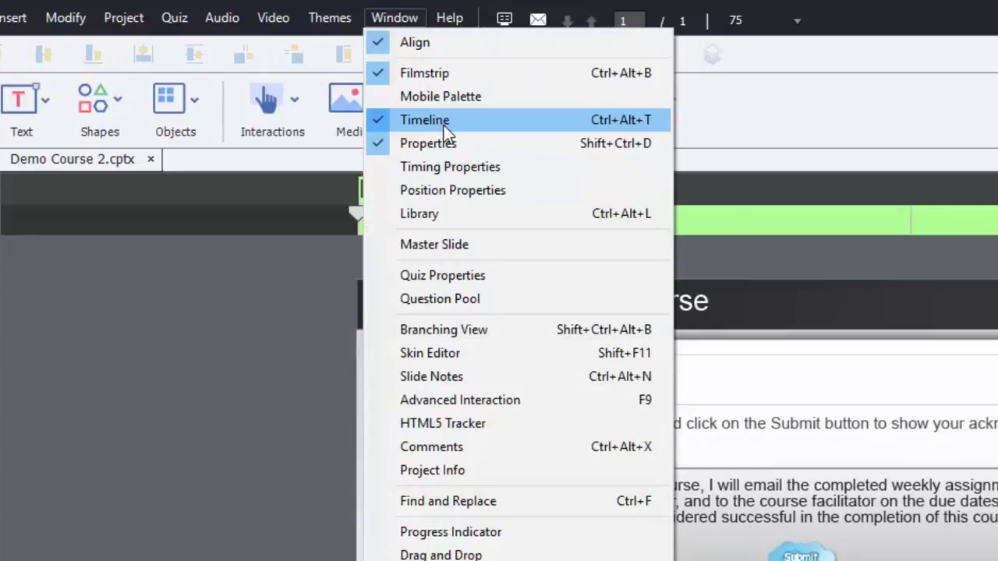
Lengthen the slide from 3.0s to 7.5s and set Check to display for Rest of Slide.
{"action": "left_click", "coordinate": [207, 487]}
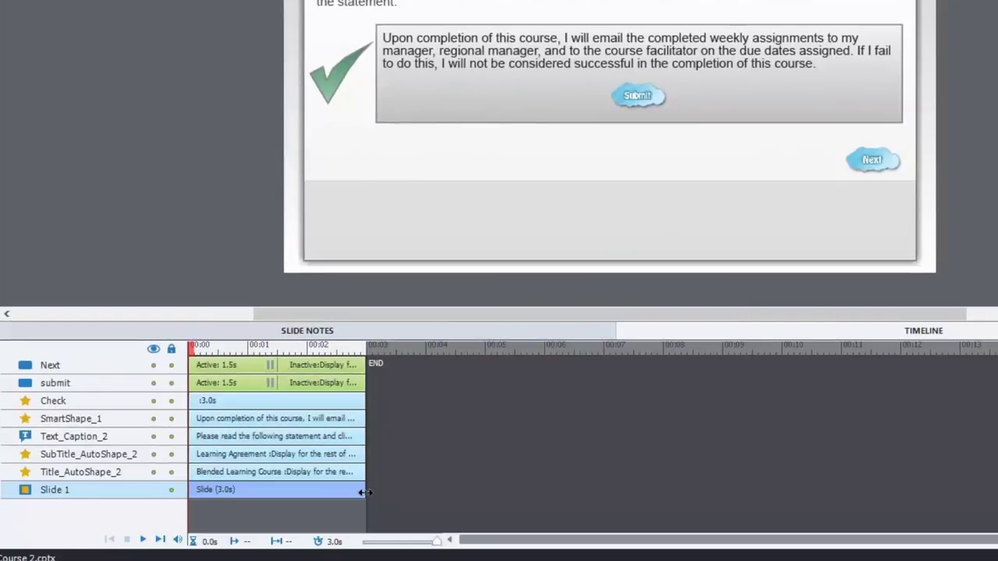
{"action": "left_click_drag", "start_coordinate": [365, 492], "coordinate": [633, 483]}
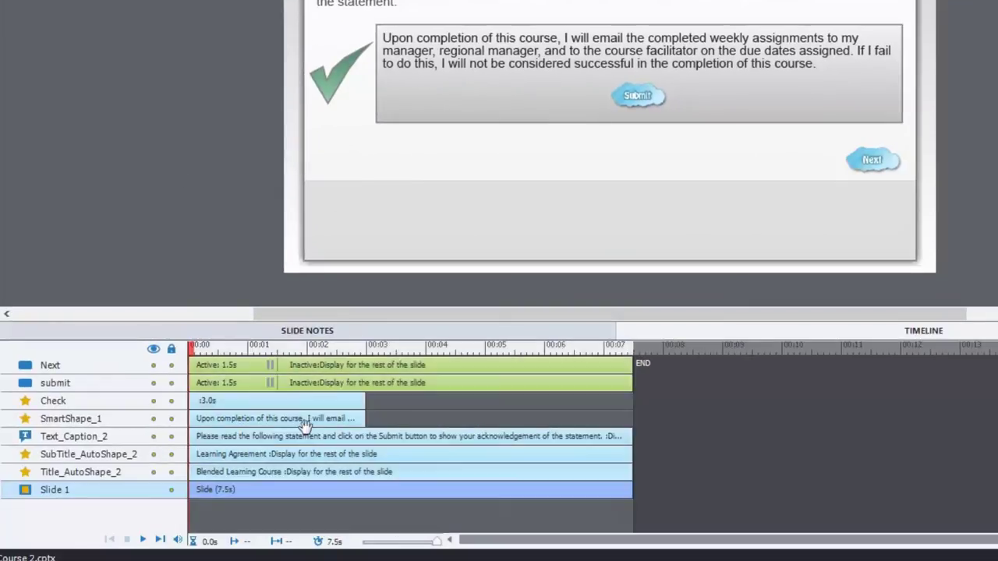
{"action": "left_click", "coordinate": [281, 406]}
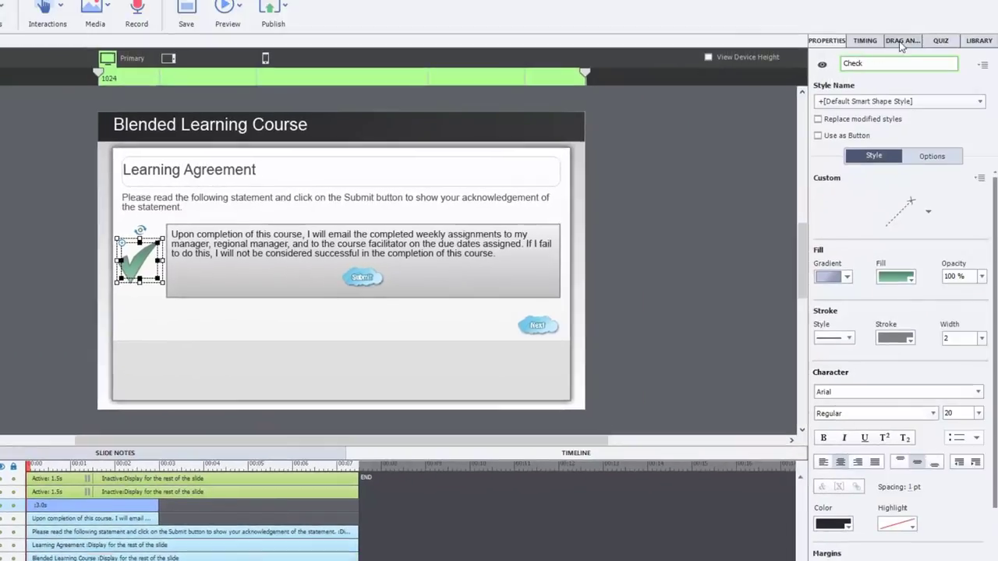
{"action": "left_click", "coordinate": [864, 40]}
{"action": "left_click", "coordinate": [894, 79]}
{"action": "left_click", "coordinate": [886, 92]}
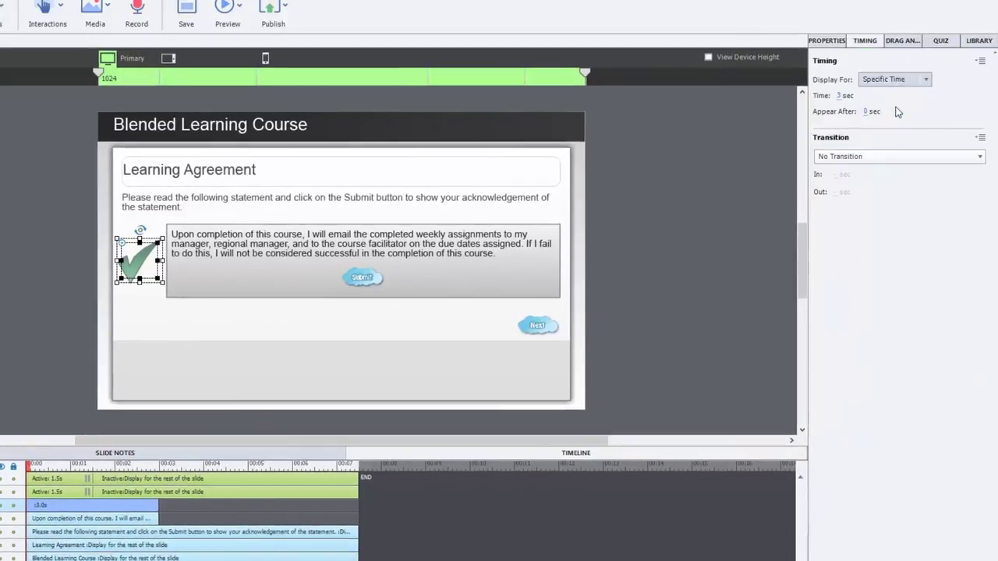
Set the statement caption to display for Rest of Slide as well.
{"action": "left_click", "coordinate": [102, 519]}
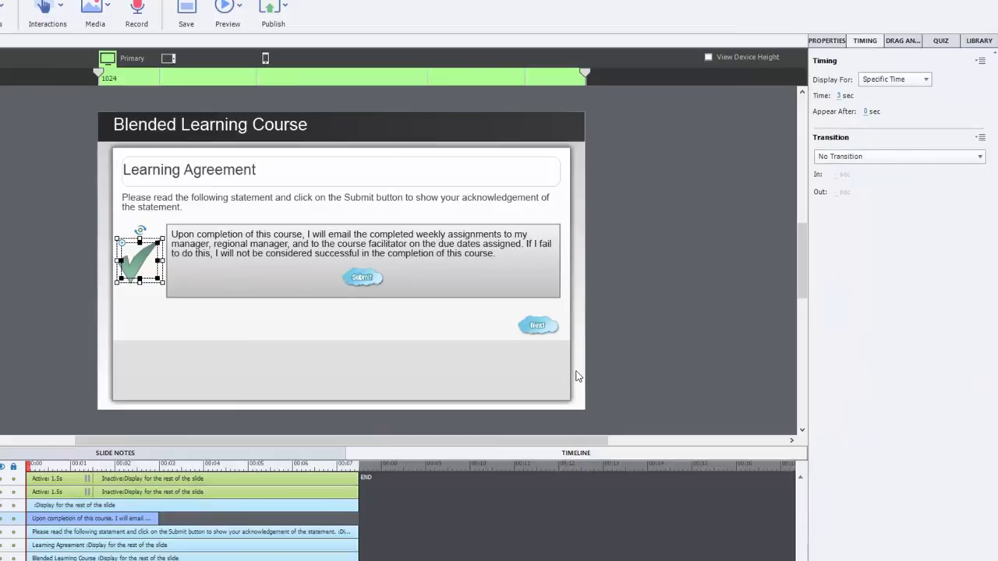
{"action": "left_click", "coordinate": [894, 79]}
{"action": "left_click", "coordinate": [890, 108]}
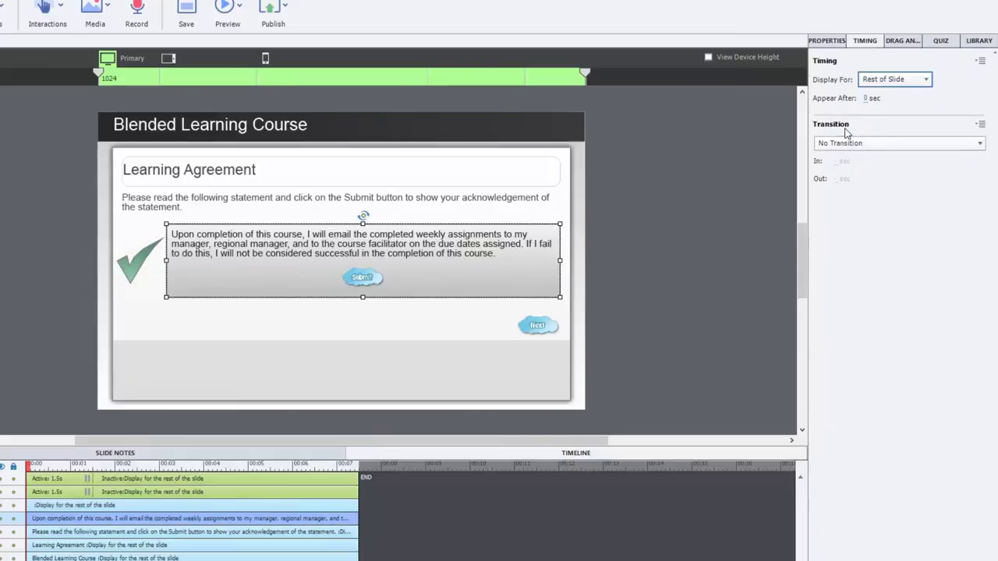
{"action": "left_click", "coordinate": [621, 361]}
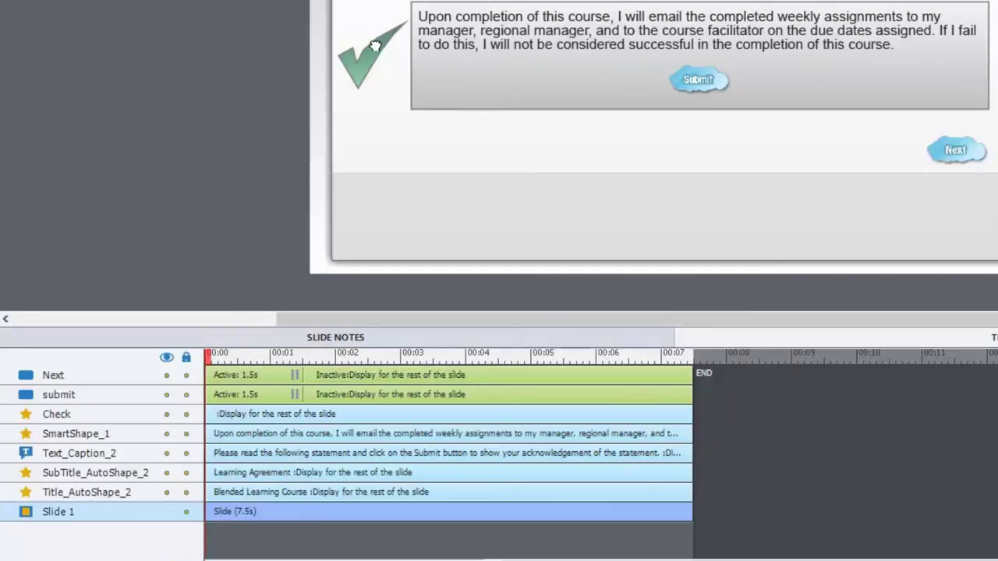
{"action": "left_click", "coordinate": [230, 185]}
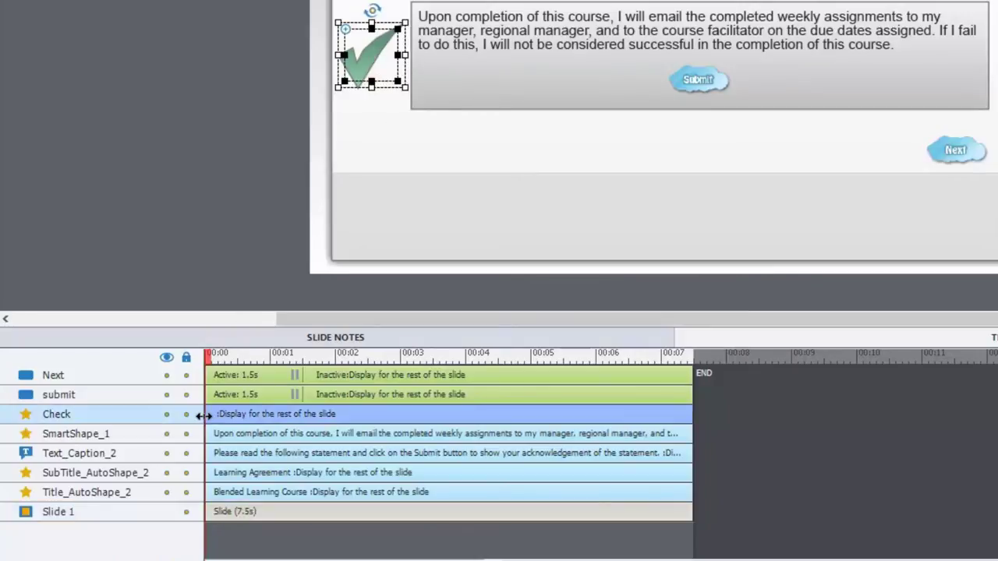
Delay Next slightly, give submit a 2.9-second active time, and end its bar near 3s.
{"action": "left_click_drag", "start_coordinate": [203, 415], "coordinate": [431, 414]}
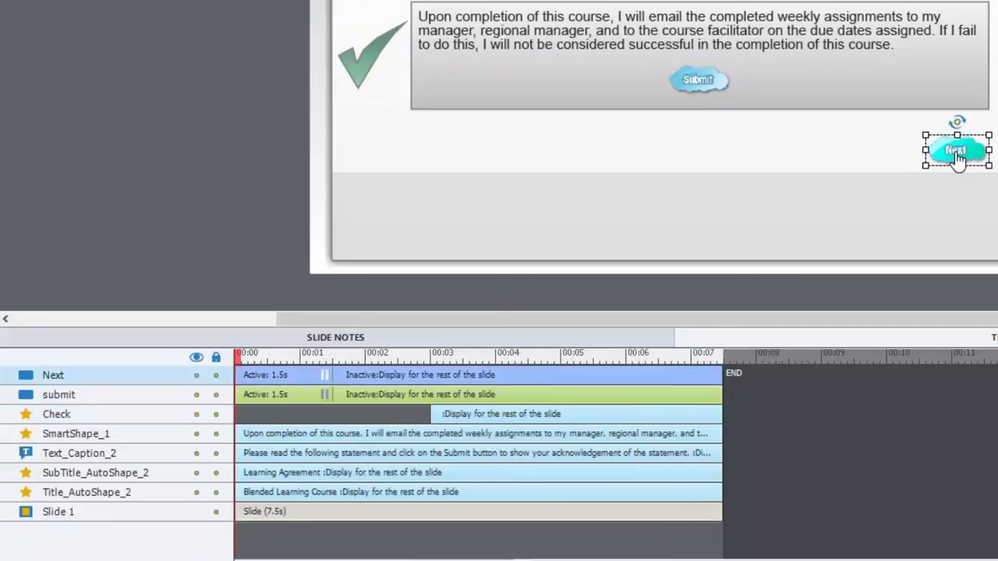
{"action": "left_click_drag", "start_coordinate": [240, 372], "coordinate": [434, 375]}
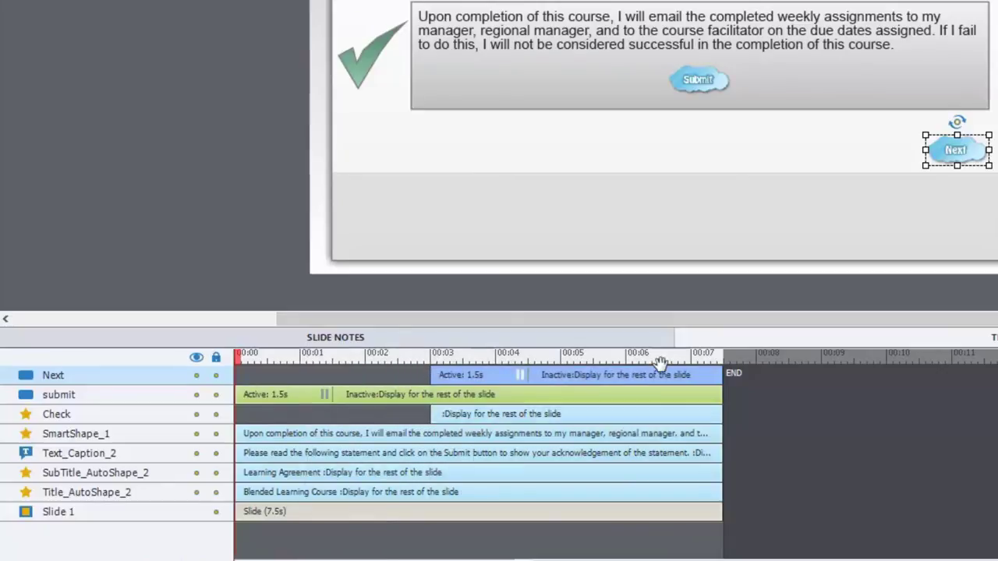
{"action": "left_click", "coordinate": [706, 89]}
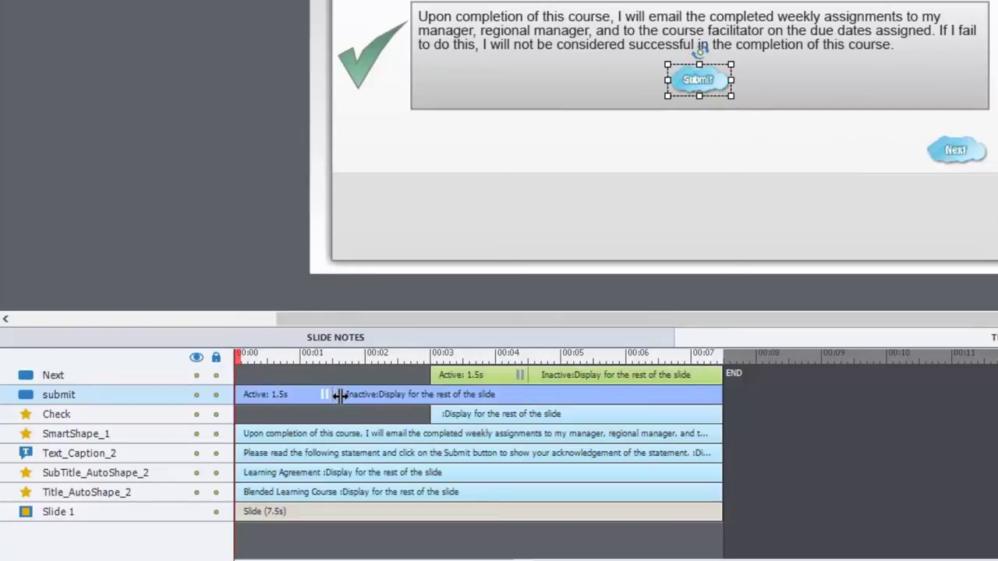
{"action": "left_click_drag", "start_coordinate": [415, 394], "coordinate": [423, 394]}
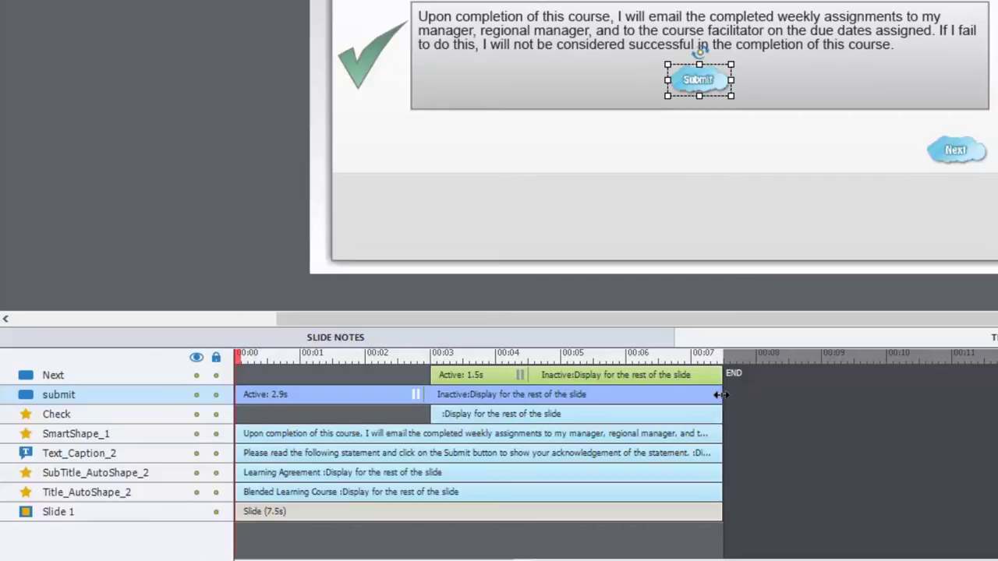
{"action": "left_click_drag", "start_coordinate": [720, 395], "coordinate": [425, 394]}
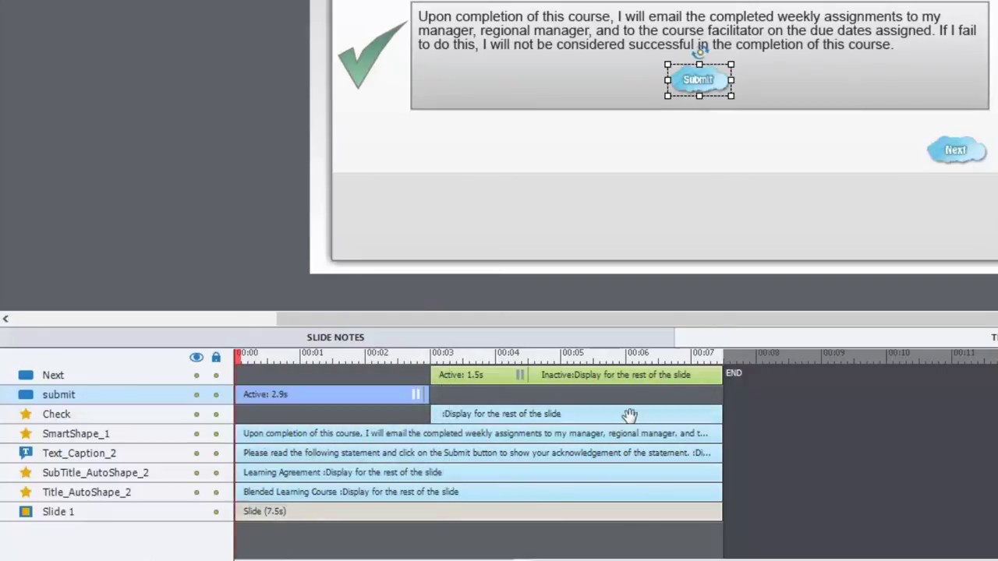
{"action": "left_click", "coordinate": [978, 310]}
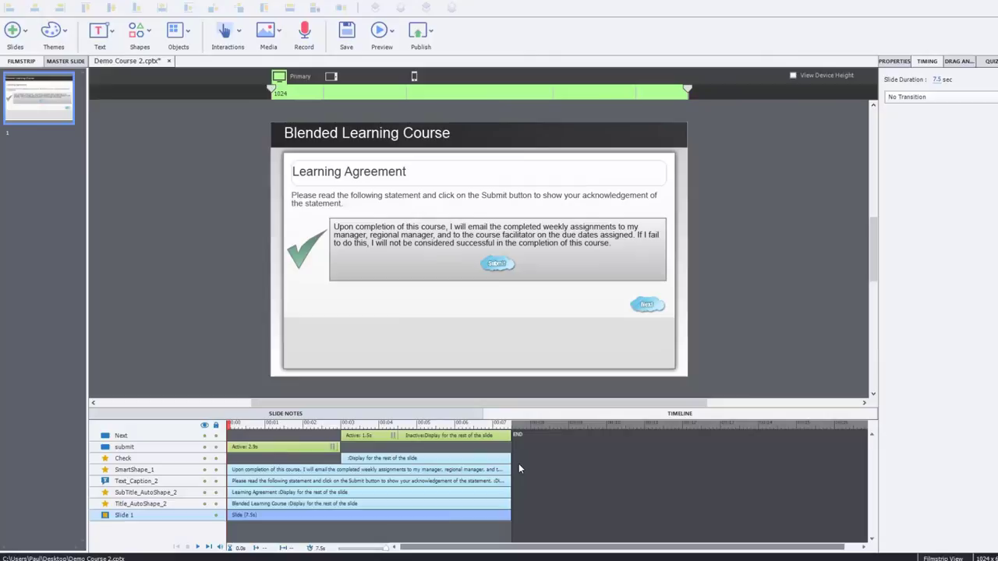
Preview From this Slide in the browser and press Submit to test the check mark.
{"action": "left_click", "coordinate": [392, 33]}
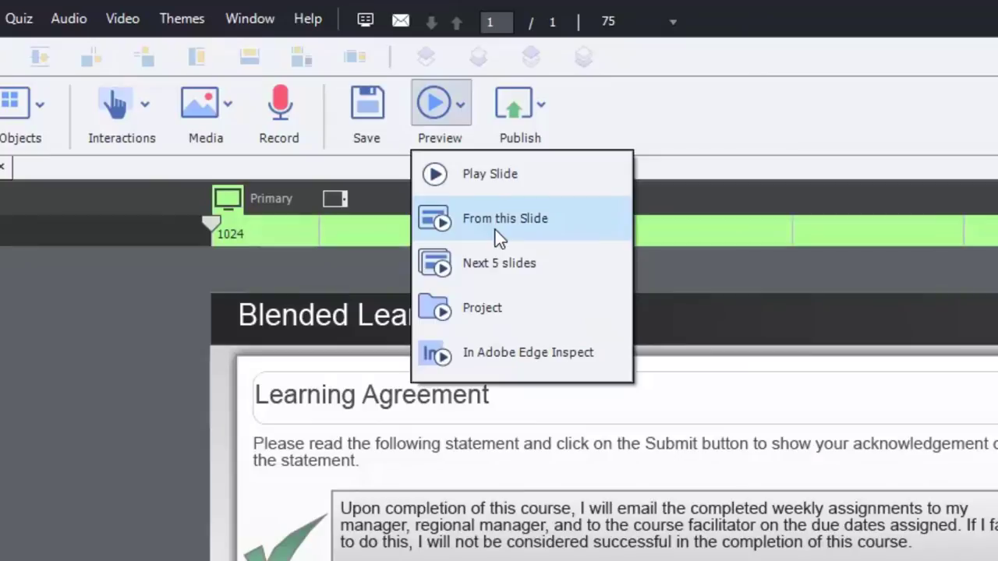
{"action": "left_click", "coordinate": [496, 231]}
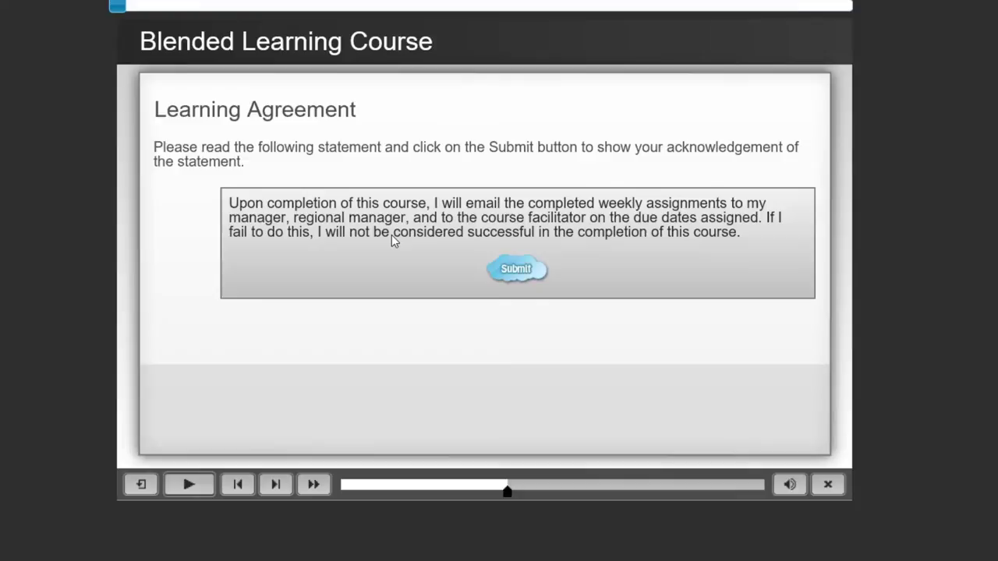
{"action": "left_click", "coordinate": [519, 270]}
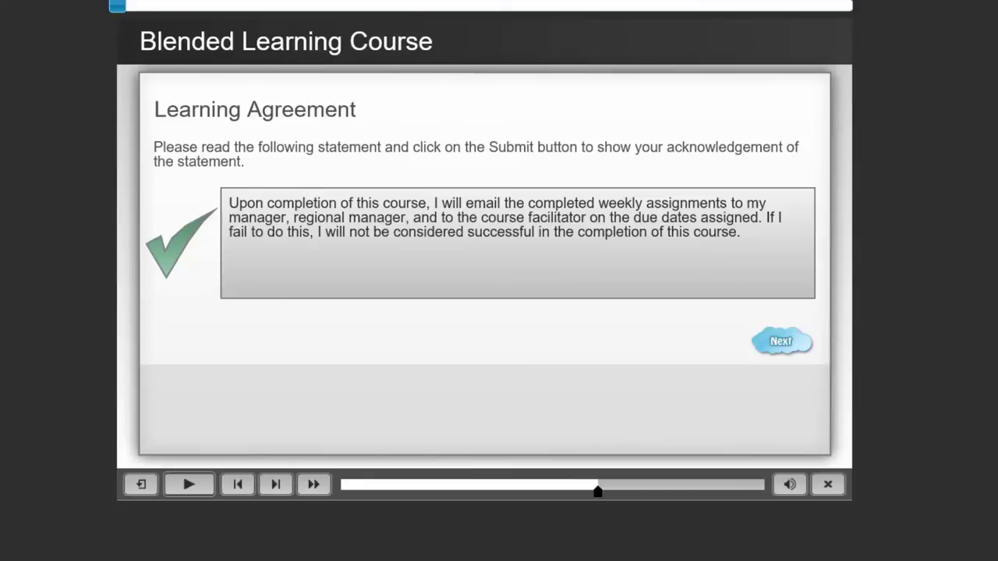
Close the preview and turn off Show Playback Control in Project > Skin Editor.
{"action": "key", "text": "Escape"}
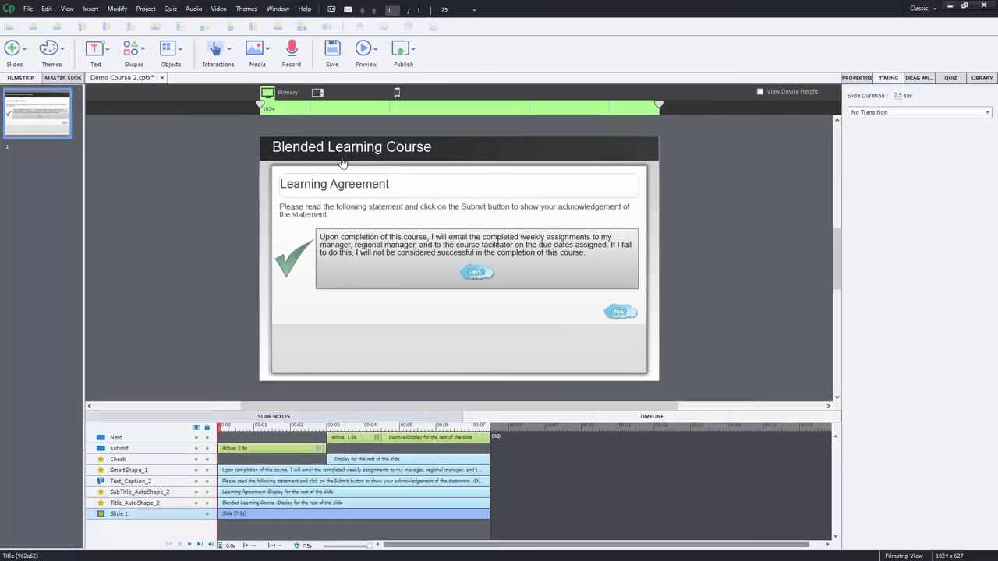
{"action": "left_click", "coordinate": [147, 8]}
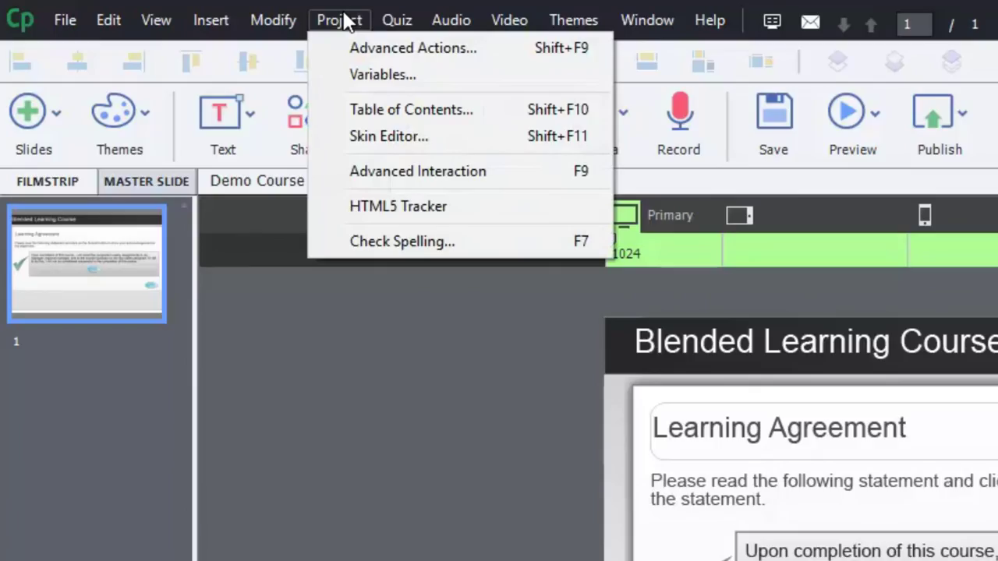
{"action": "left_click", "coordinate": [416, 137]}
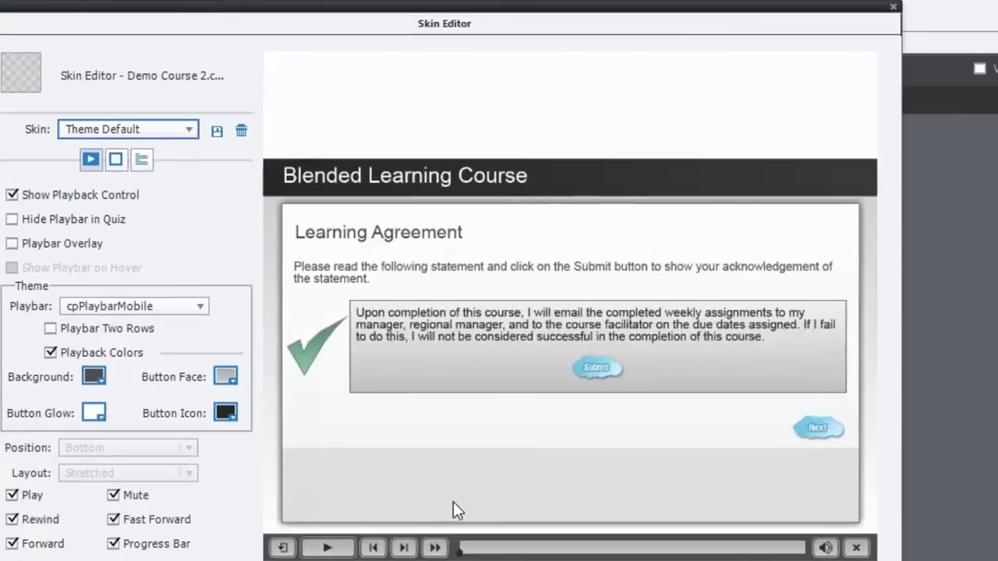
{"action": "left_click", "coordinate": [12, 196]}
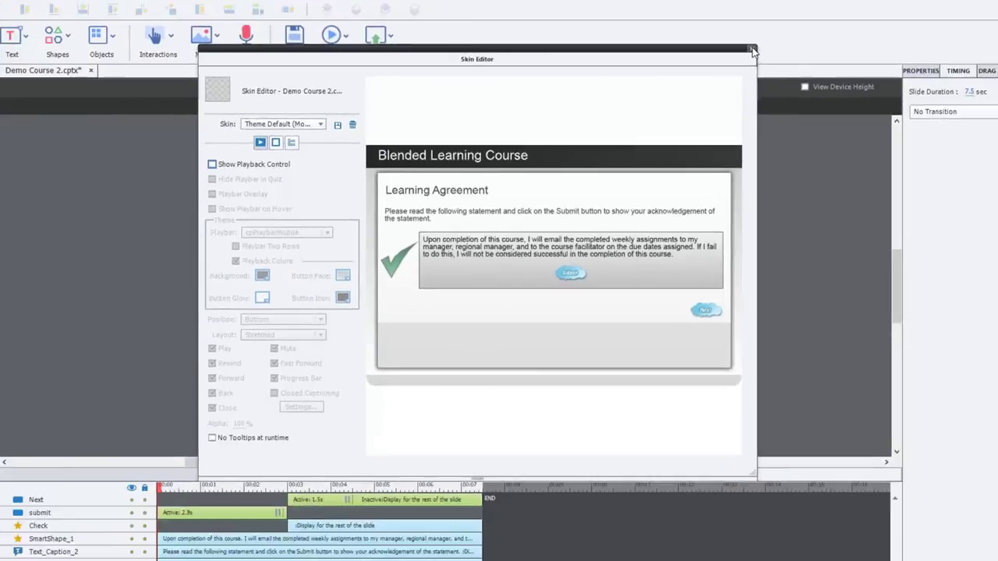
{"action": "left_click", "coordinate": [894, 7]}
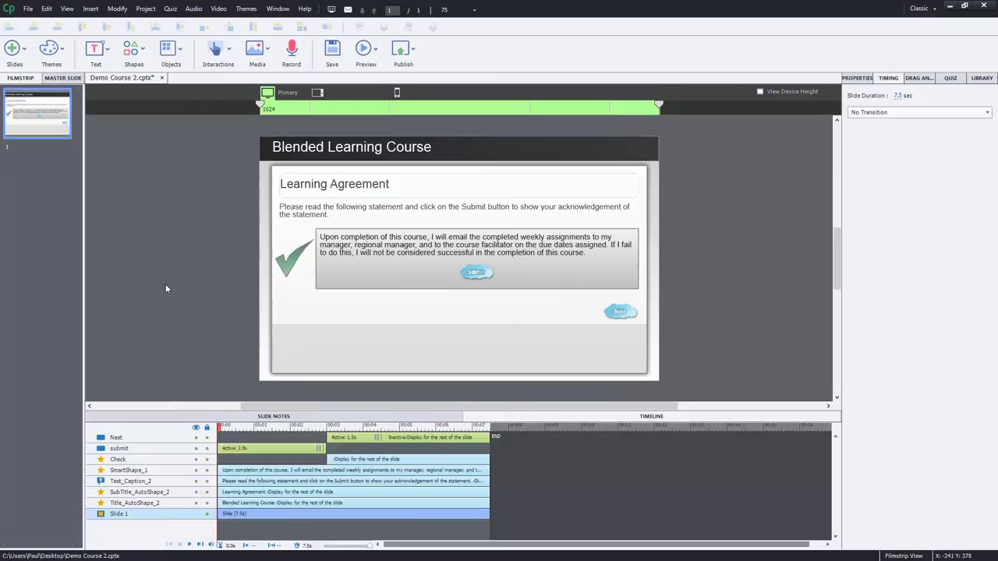
Close Demo Course 2 choosing Don't Save, then reopen it from the Recent list.
{"action": "left_click", "coordinate": [162, 78]}
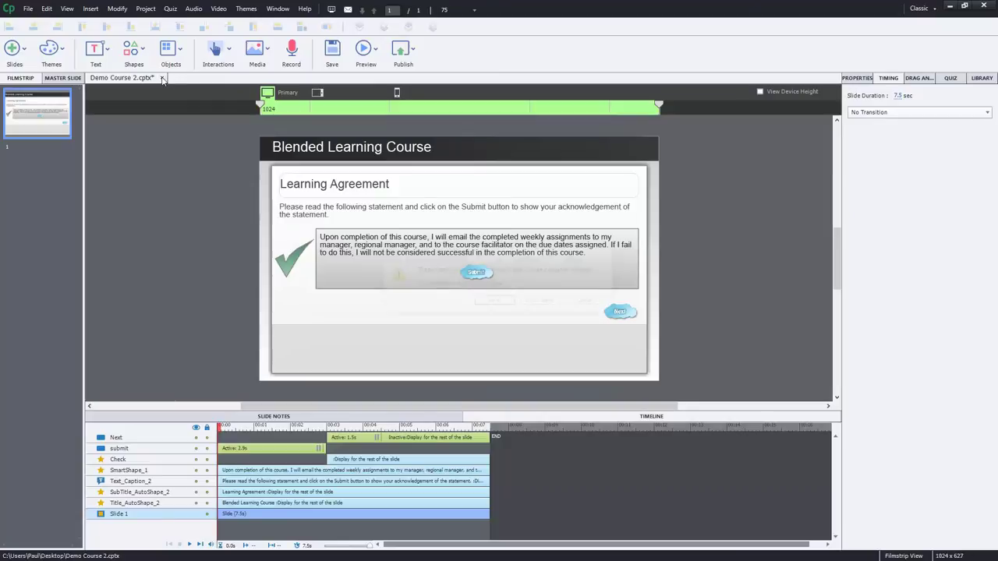
{"action": "left_click", "coordinate": [544, 301]}
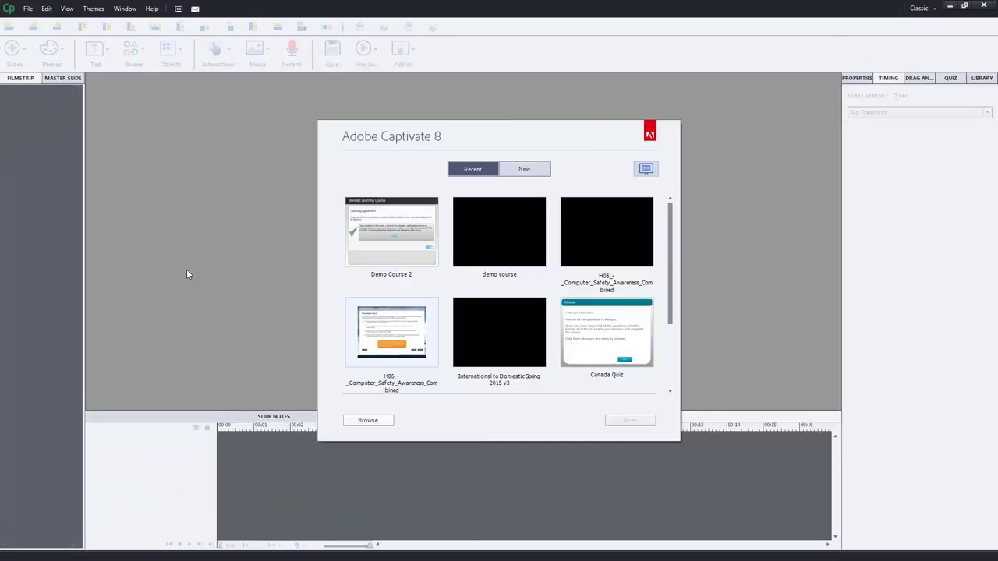
{"action": "left_click", "coordinate": [385, 229]}
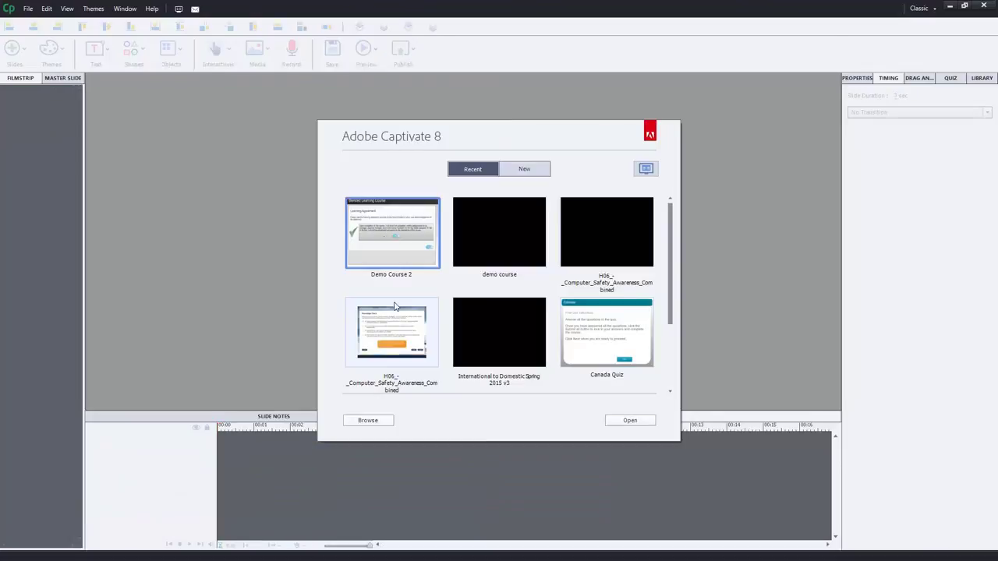
{"action": "left_click", "coordinate": [649, 421]}
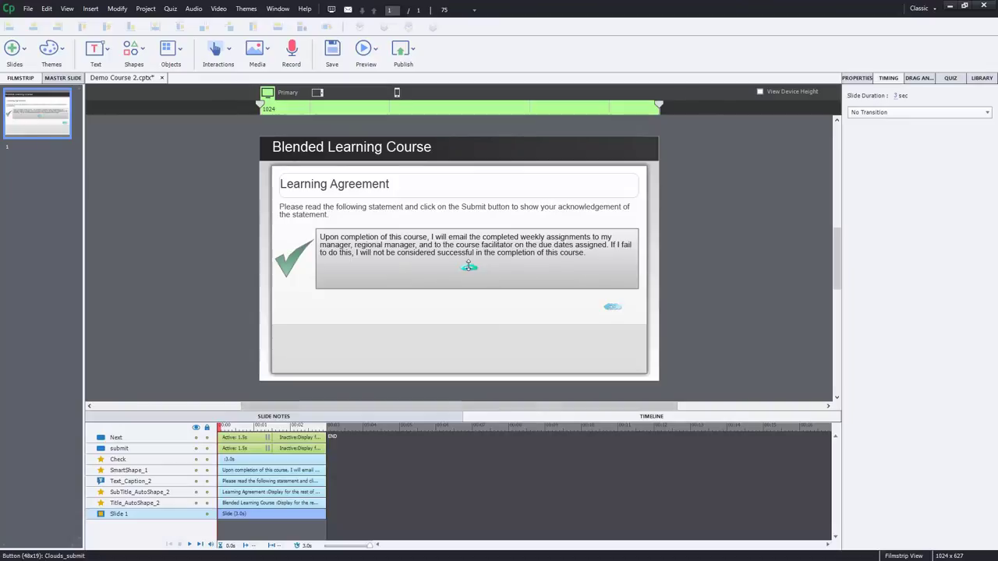
Drag the Submit and Next buttons' corner handles to enlarge them back to normal size.
{"action": "left_click", "coordinate": [474, 271]}
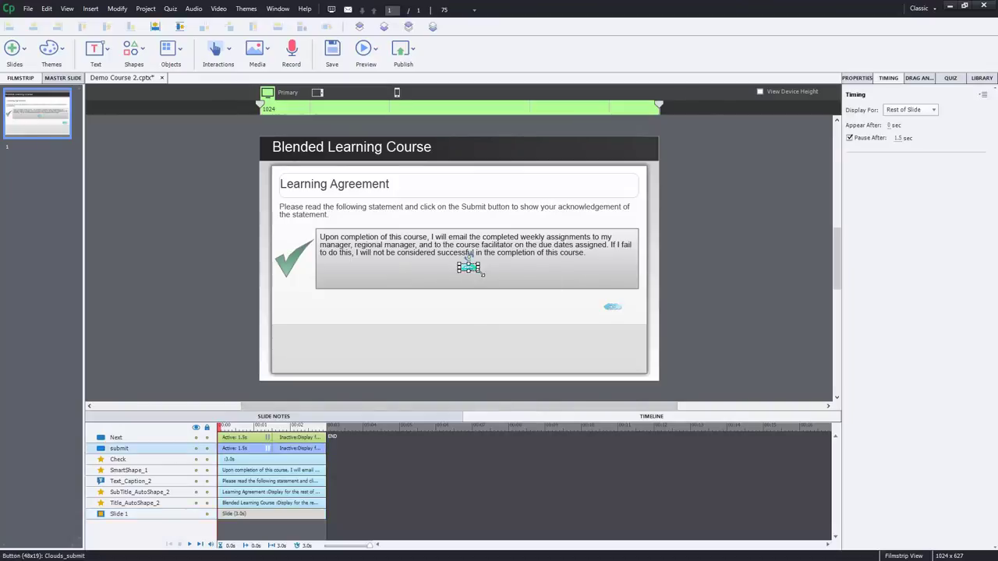
{"action": "left_click_drag", "start_coordinate": [483, 274], "coordinate": [500, 284]}
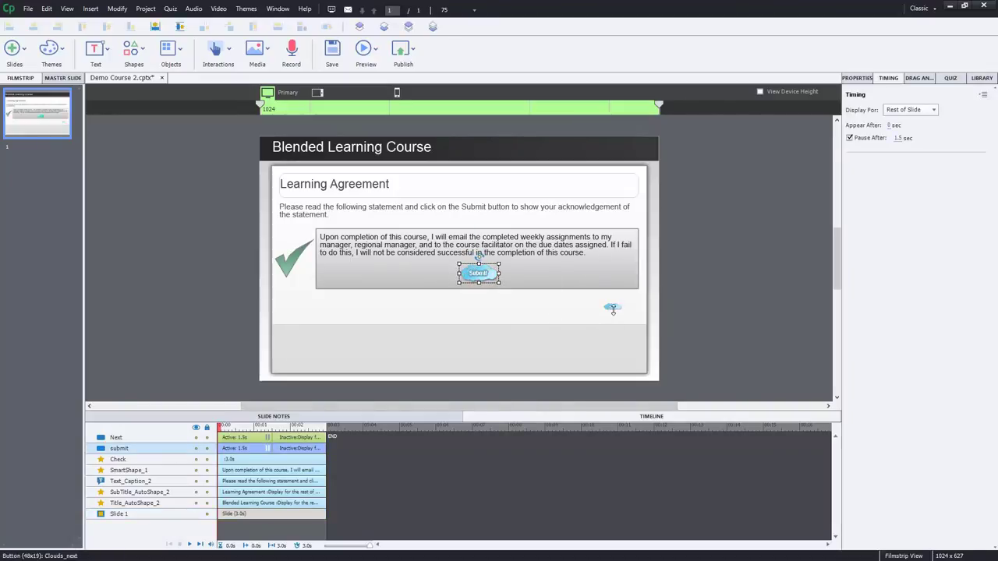
{"action": "left_click", "coordinate": [614, 310]}
{"action": "left_click_drag", "start_coordinate": [622, 315], "coordinate": [642, 322]}
{"action": "left_click", "coordinate": [700, 337]}
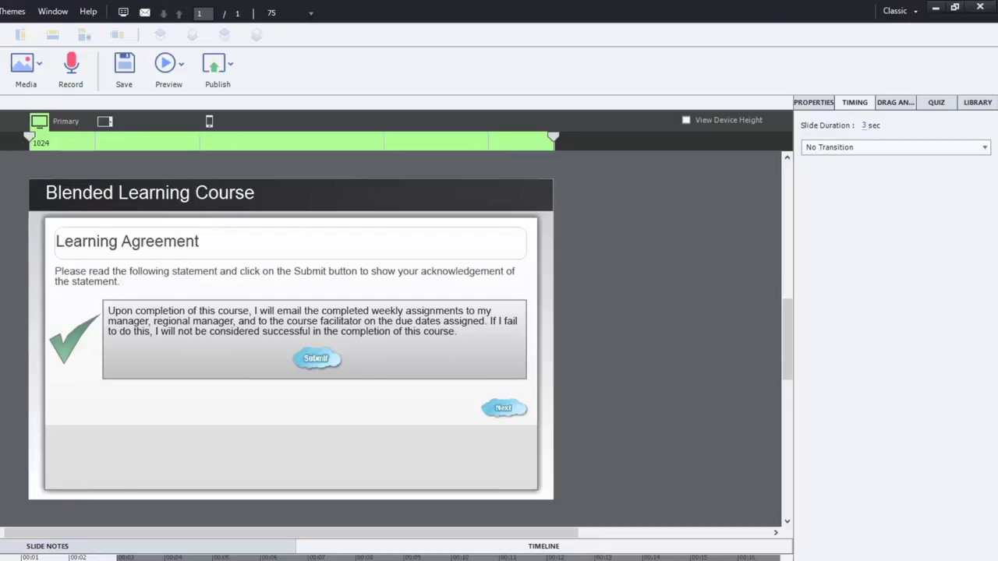
Uncheck Show Playback Control in the Skin Editor for the reopened Demo Course 2.
{"action": "left_click", "coordinate": [11, 11]}
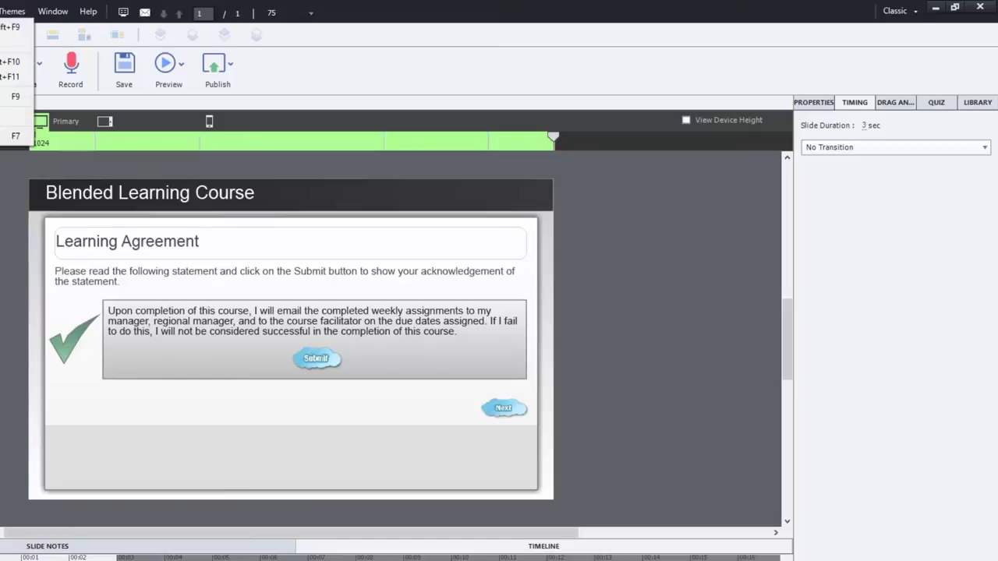
{"action": "left_click", "coordinate": [15, 79]}
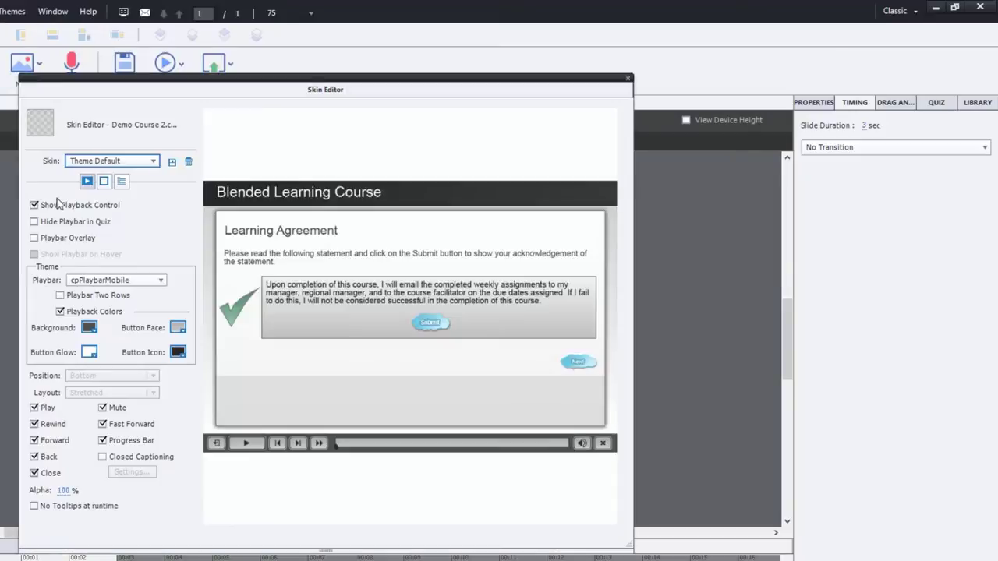
{"action": "left_click", "coordinate": [48, 204]}
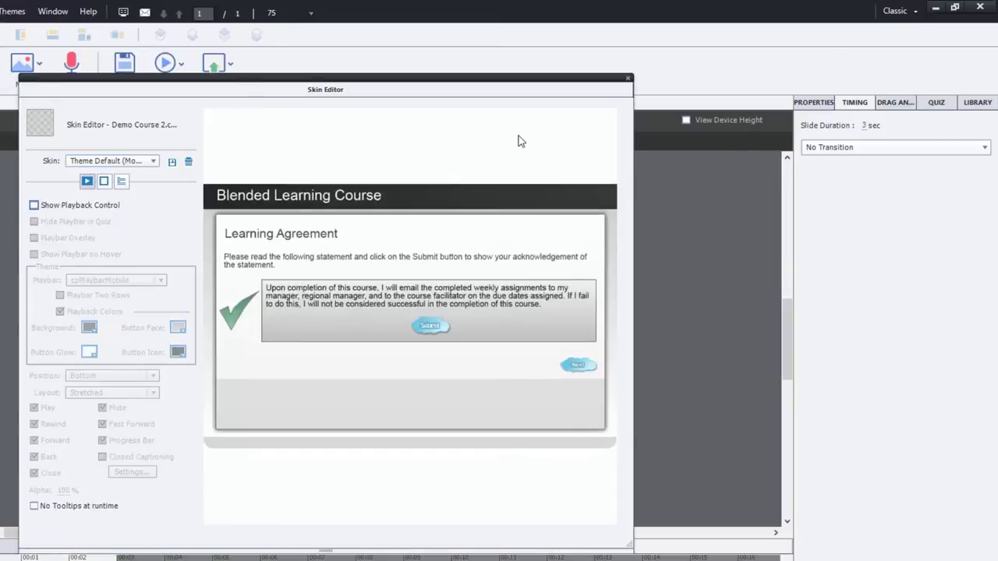
{"action": "left_click", "coordinate": [628, 78]}
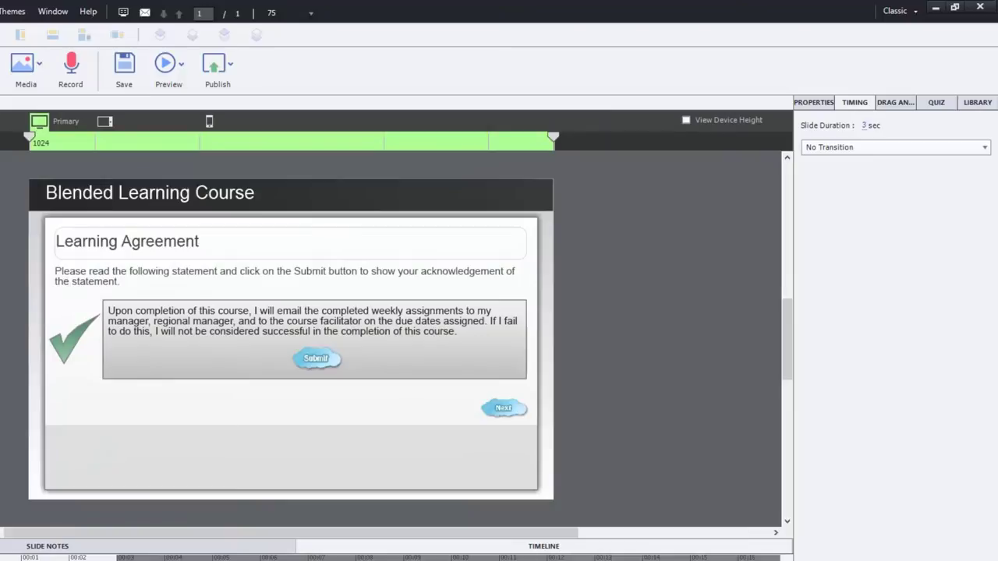
Make the Check mark shape and the Next button invisible in output.
{"action": "left_click", "coordinate": [317, 371]}
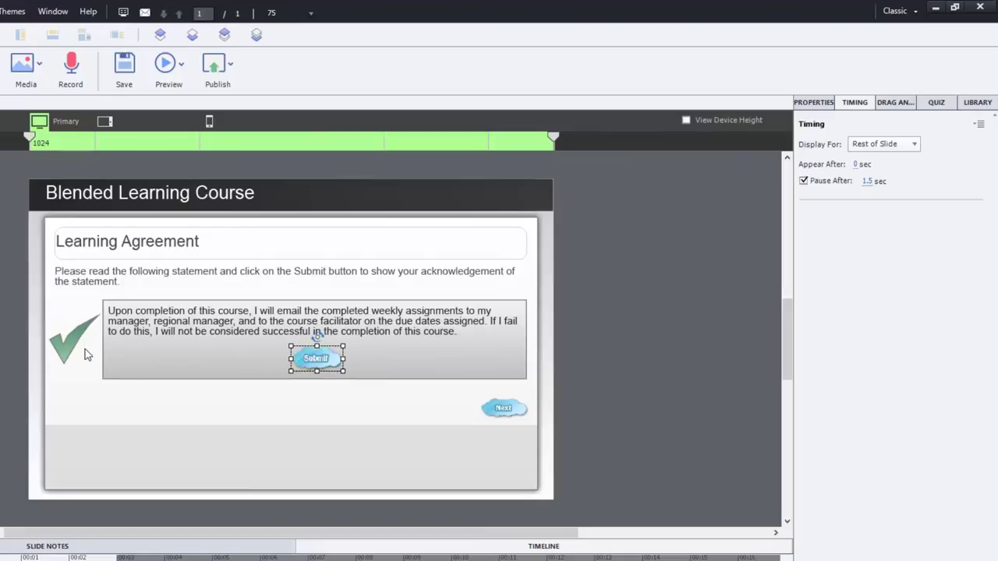
{"action": "left_click", "coordinate": [813, 102]}
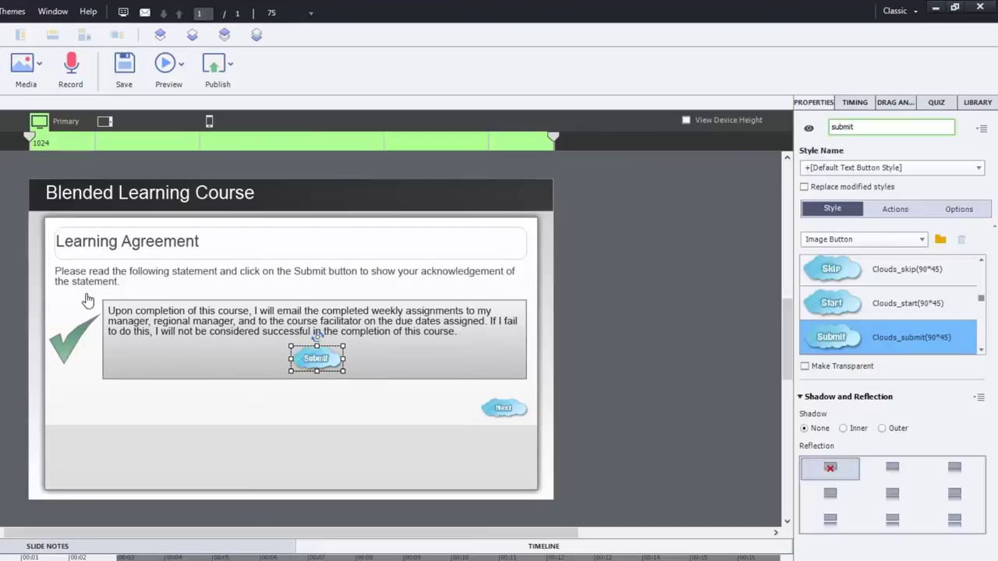
{"action": "left_click", "coordinate": [71, 345]}
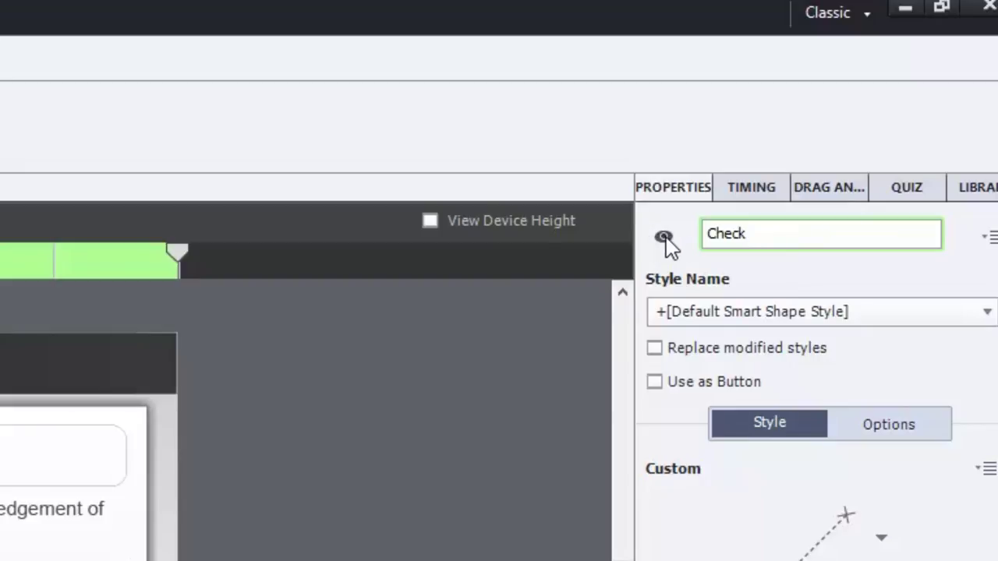
{"action": "left_click", "coordinate": [664, 236]}
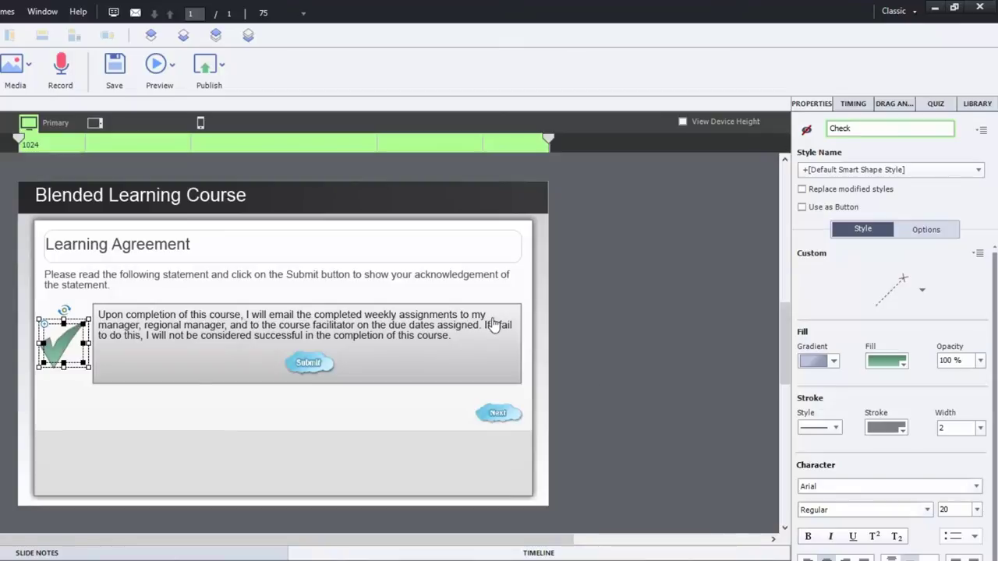
{"action": "left_click", "coordinate": [499, 417]}
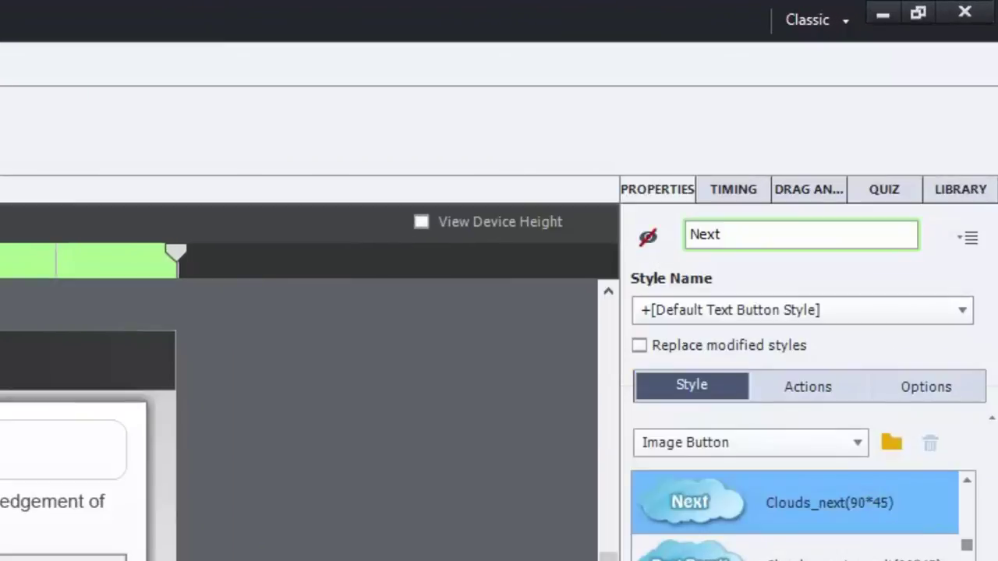
{"action": "key", "text": "Escape"}
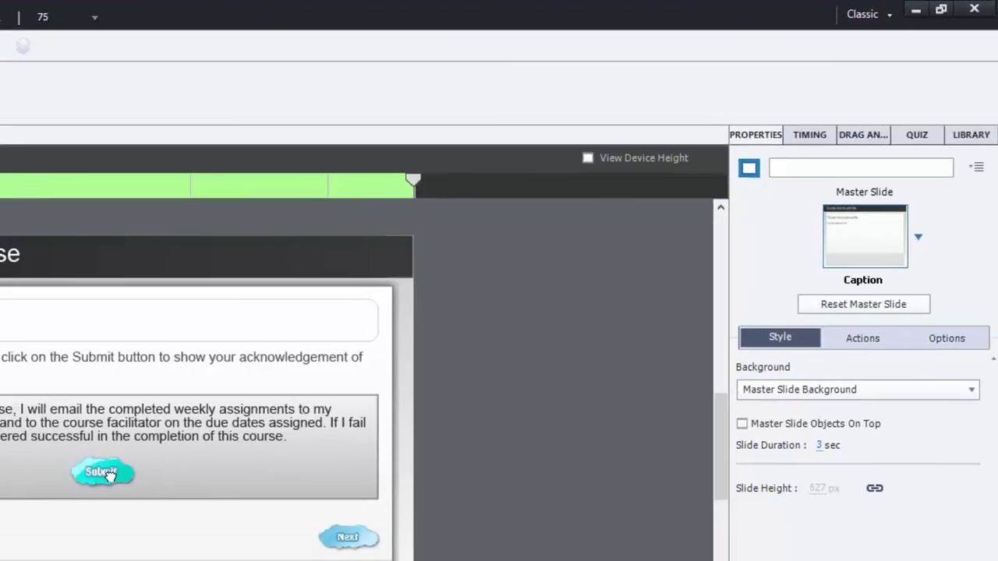
Set Submit's On Success action to Execute Advanced Actions and open the Advanced Actions dialog.
{"action": "left_click", "coordinate": [110, 476]}
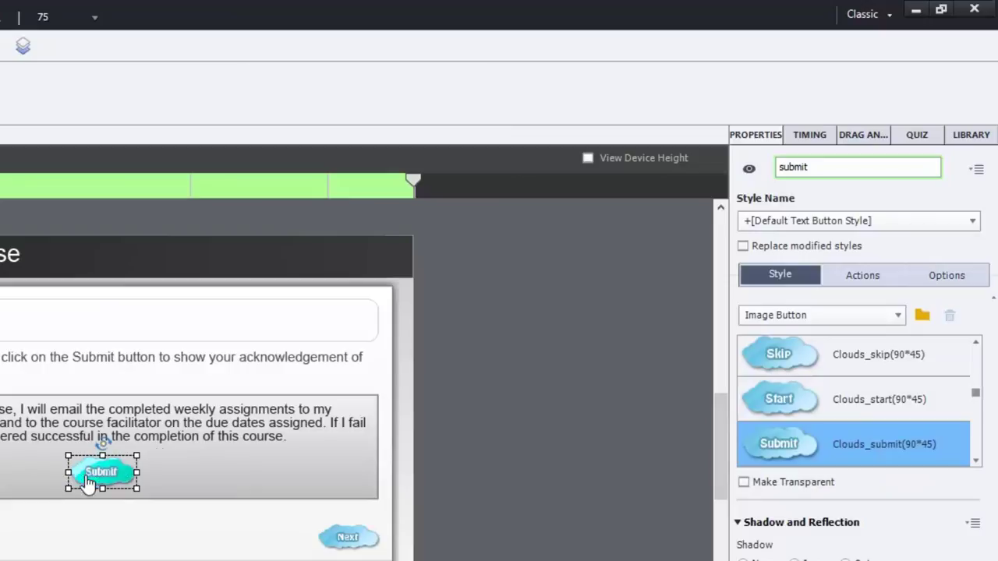
{"action": "left_click", "coordinate": [874, 269]}
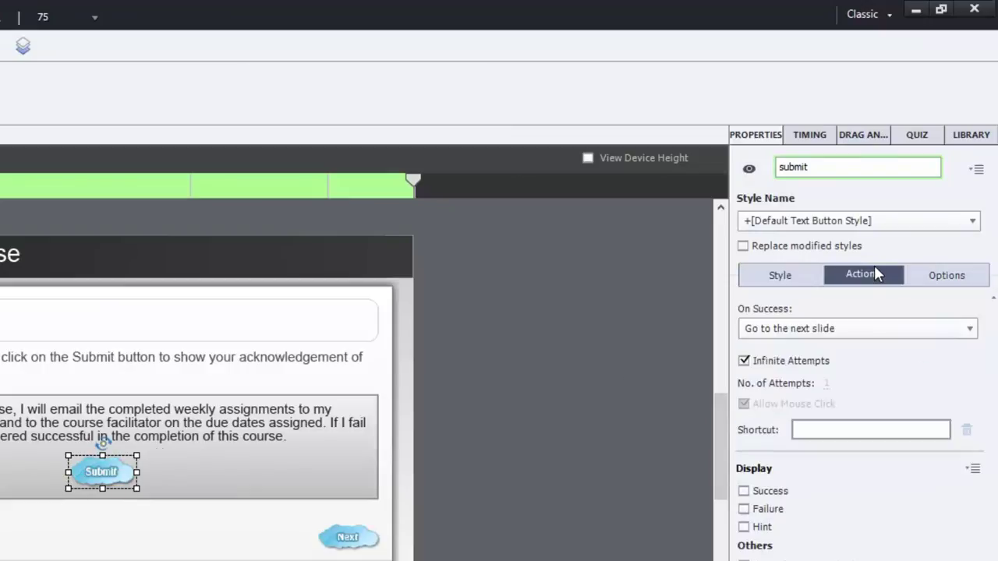
{"action": "left_click", "coordinate": [840, 331]}
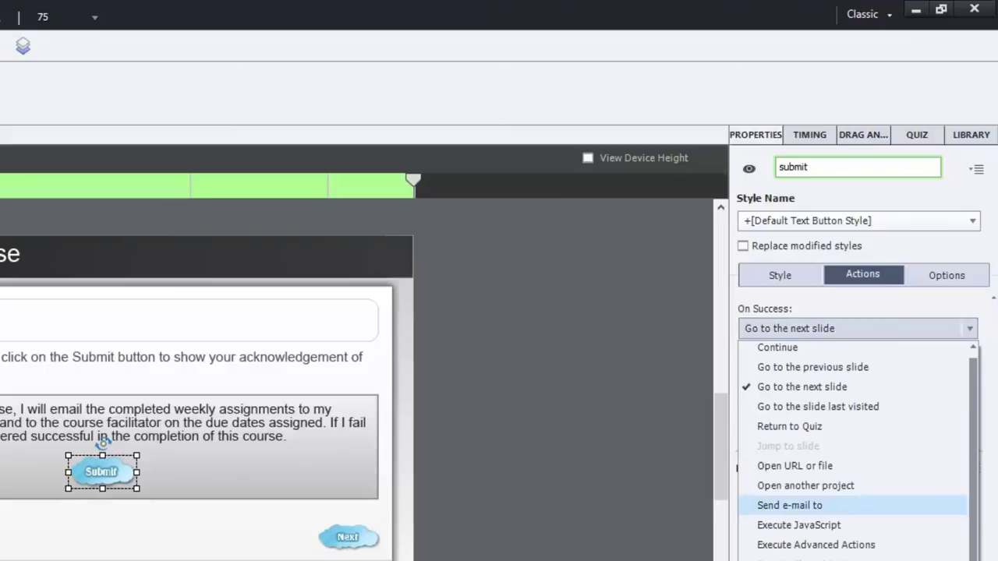
{"action": "left_click", "coordinate": [833, 545]}
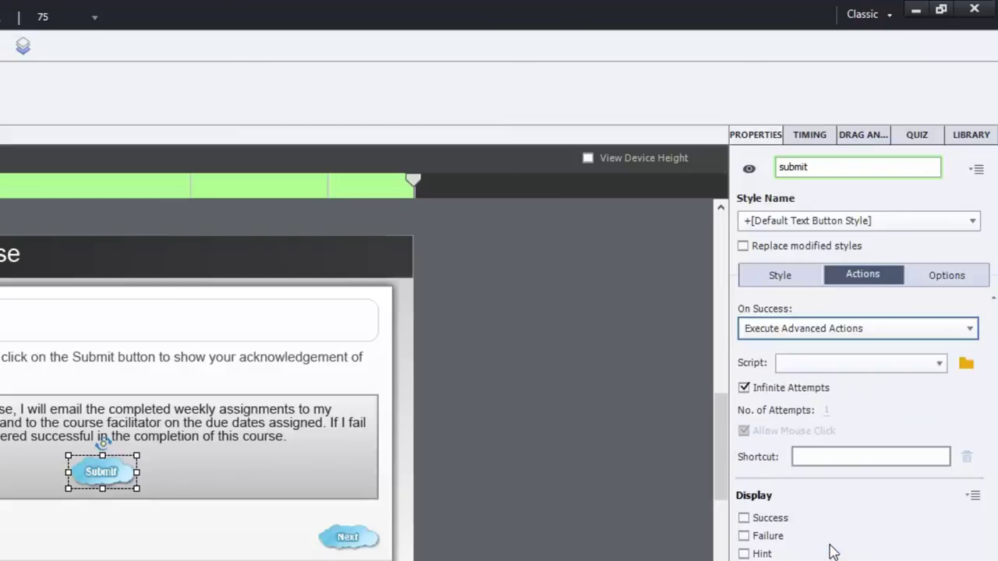
{"action": "left_click", "coordinate": [968, 368]}
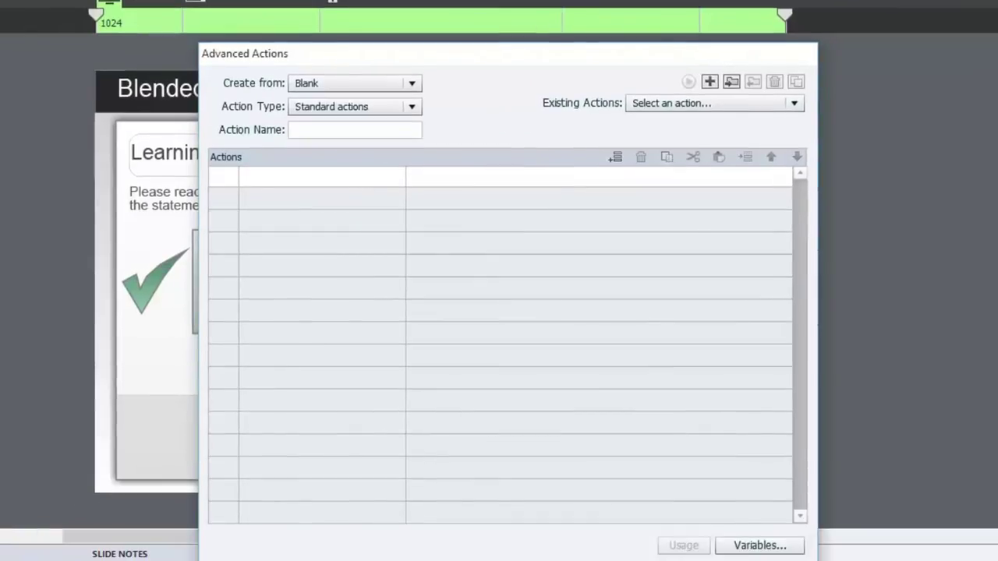
Name the new advanced action 'Agreement' and make its first line Show Check.
{"action": "left_click", "coordinate": [323, 130]}
{"action": "type", "text": "Agree"}
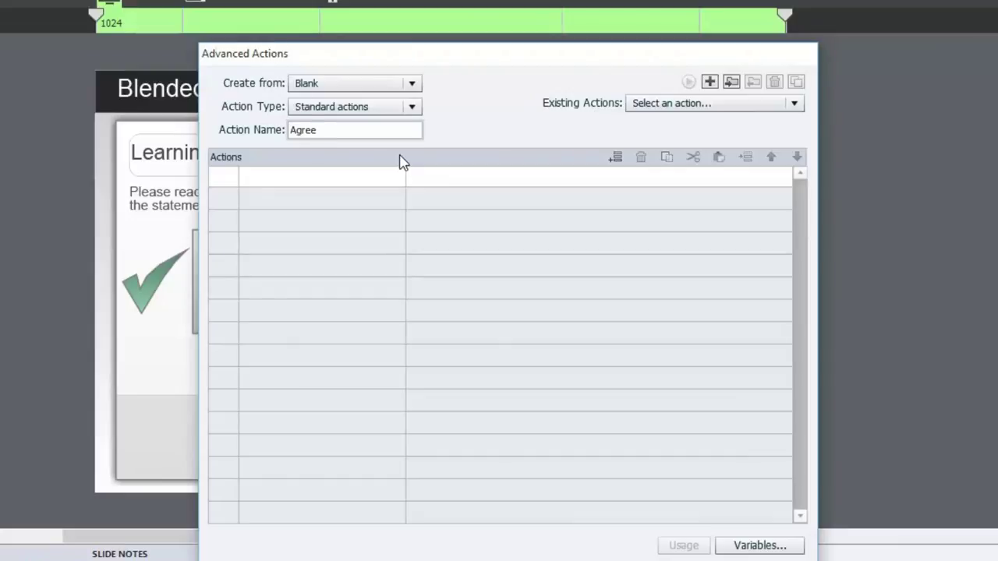
{"action": "type", "text": "ment"}
{"action": "double_click", "coordinate": [300, 184]}
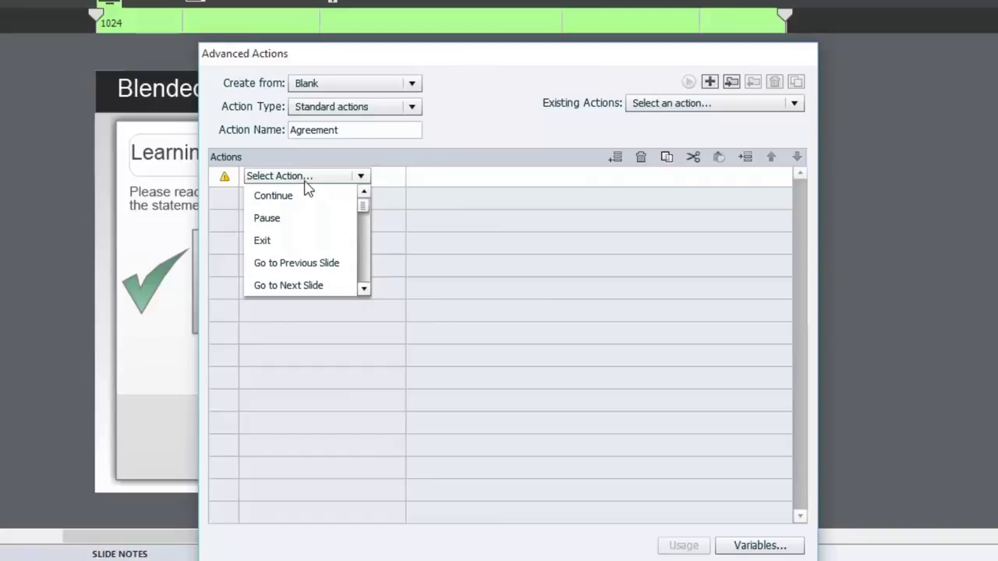
{"action": "left_click", "coordinate": [364, 288]}
{"action": "left_click", "coordinate": [364, 289]}
{"action": "left_click", "coordinate": [364, 289]}
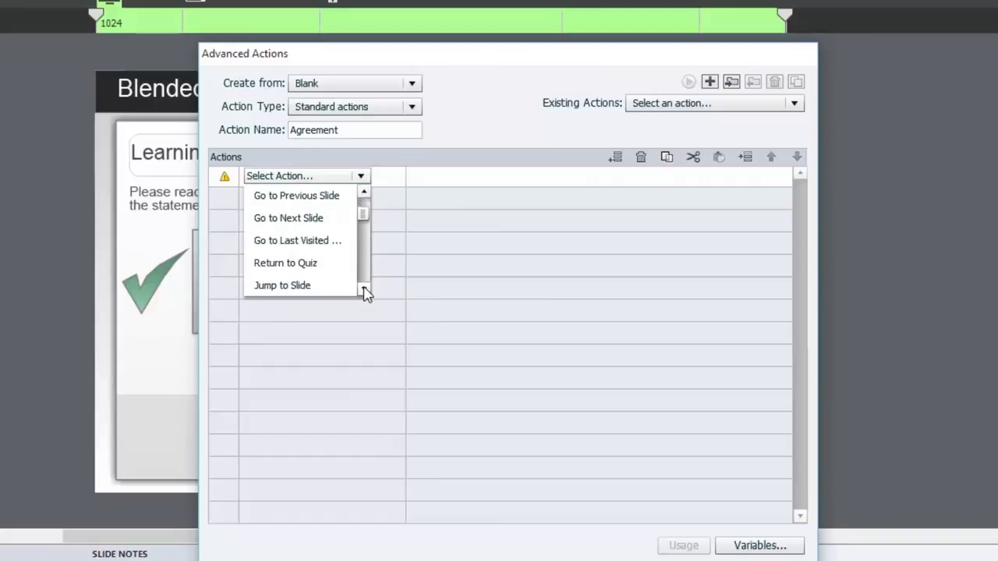
{"action": "left_click", "coordinate": [364, 288]}
{"action": "left_click", "coordinate": [364, 288]}
{"action": "left_click", "coordinate": [364, 288]}
{"action": "left_click", "coordinate": [364, 288]}
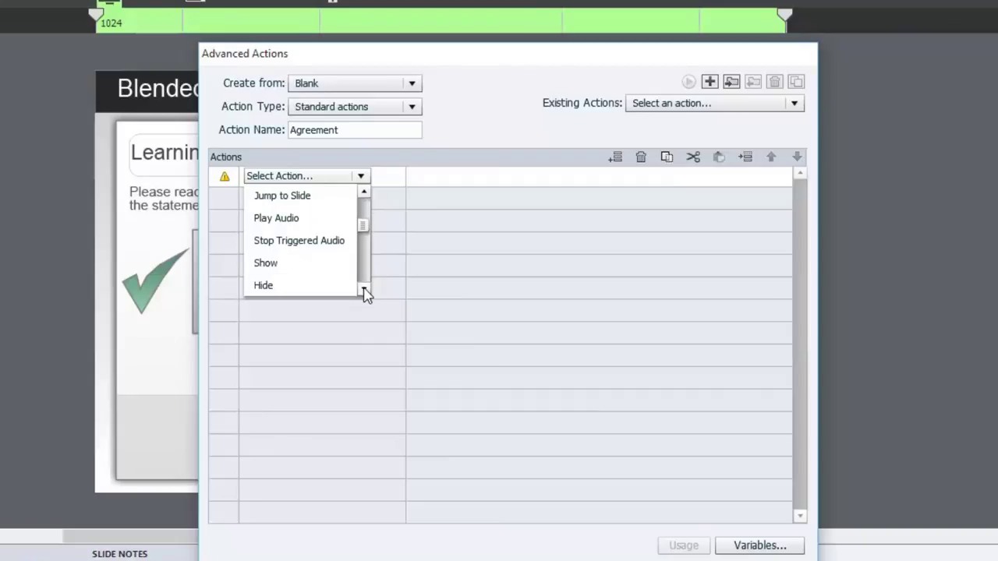
{"action": "left_click", "coordinate": [286, 265]}
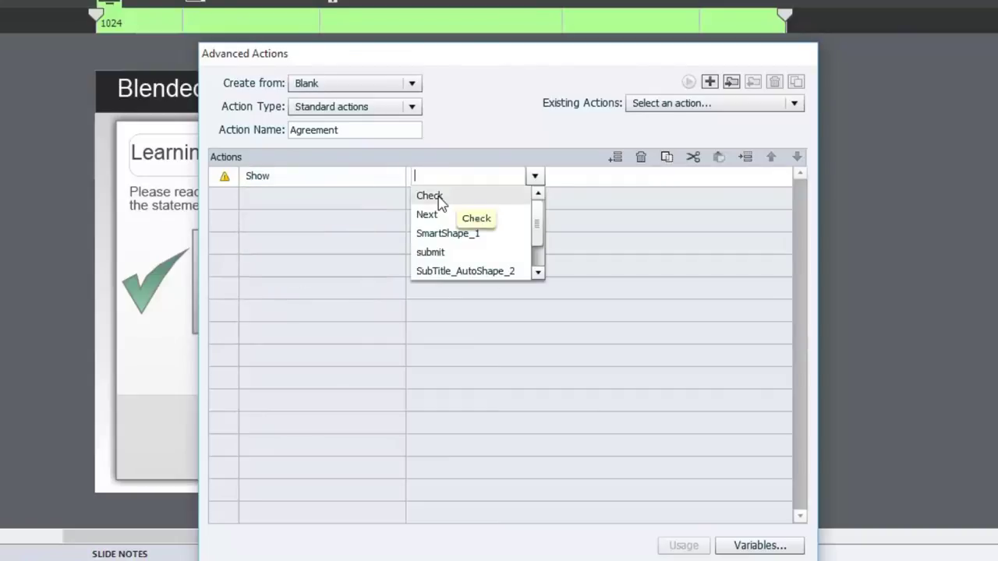
{"action": "left_click", "coordinate": [438, 197]}
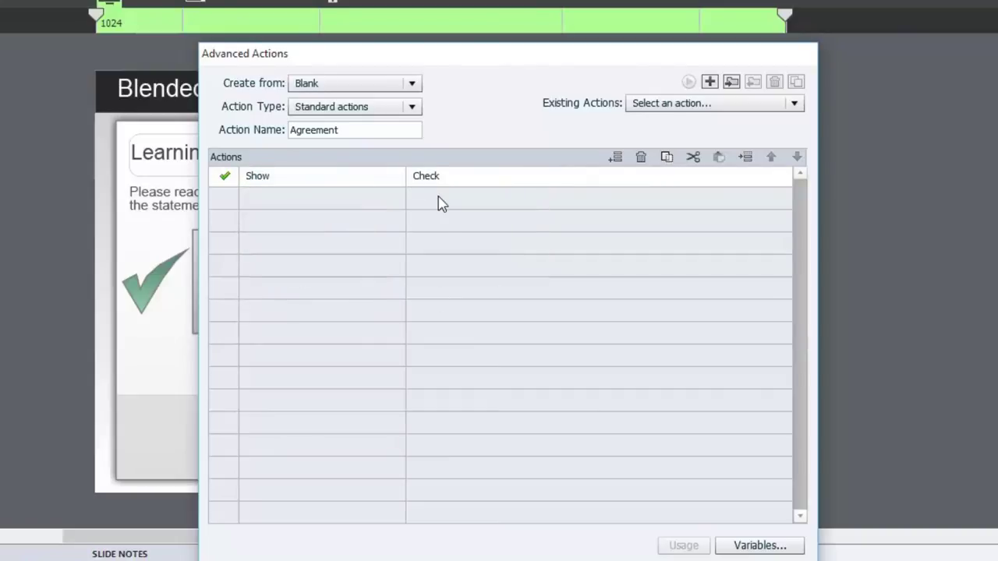
Add a second action line: Show Next.
{"action": "left_click", "coordinate": [256, 202]}
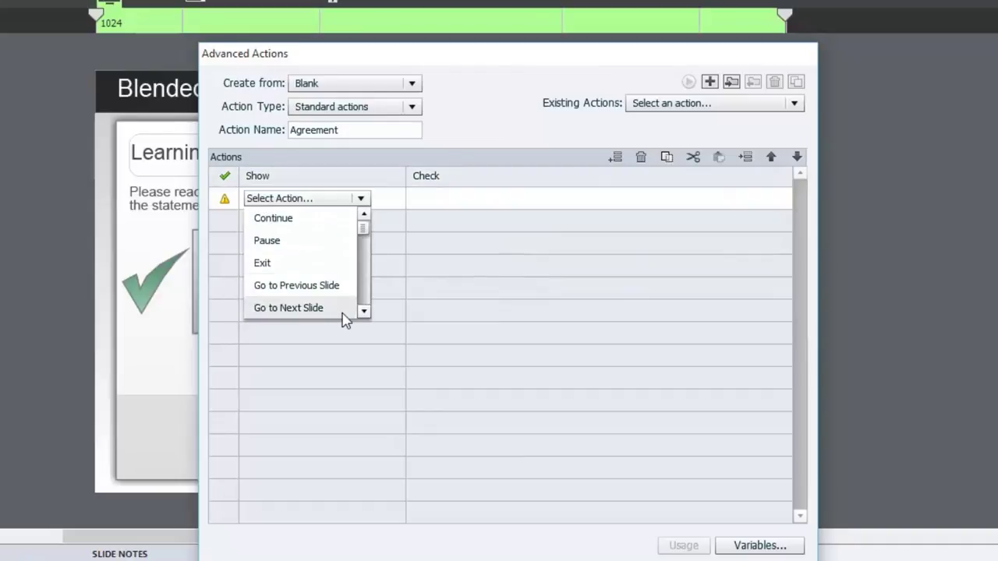
{"action": "left_click", "coordinate": [363, 312]}
{"action": "left_click", "coordinate": [363, 312]}
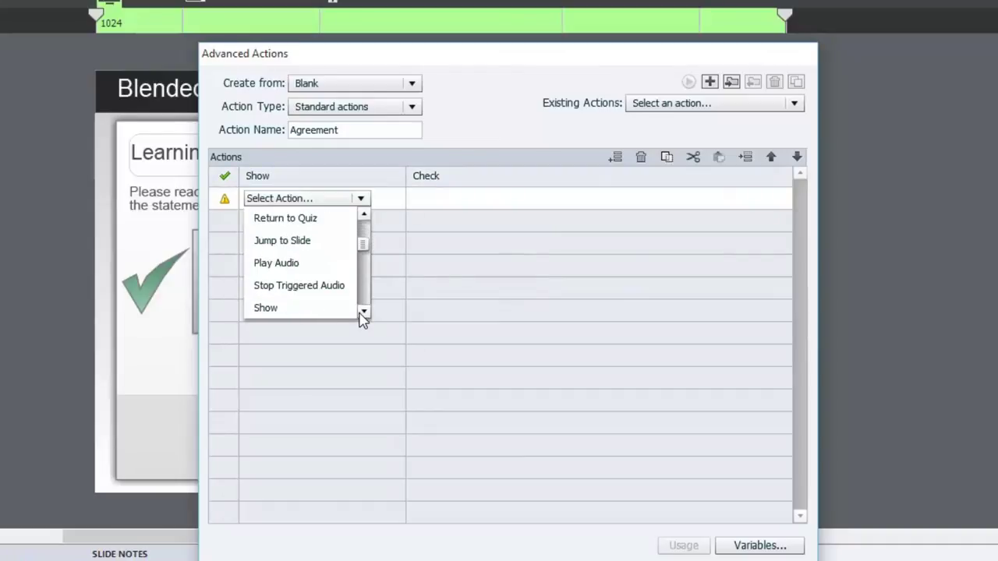
{"action": "left_click", "coordinate": [319, 311]}
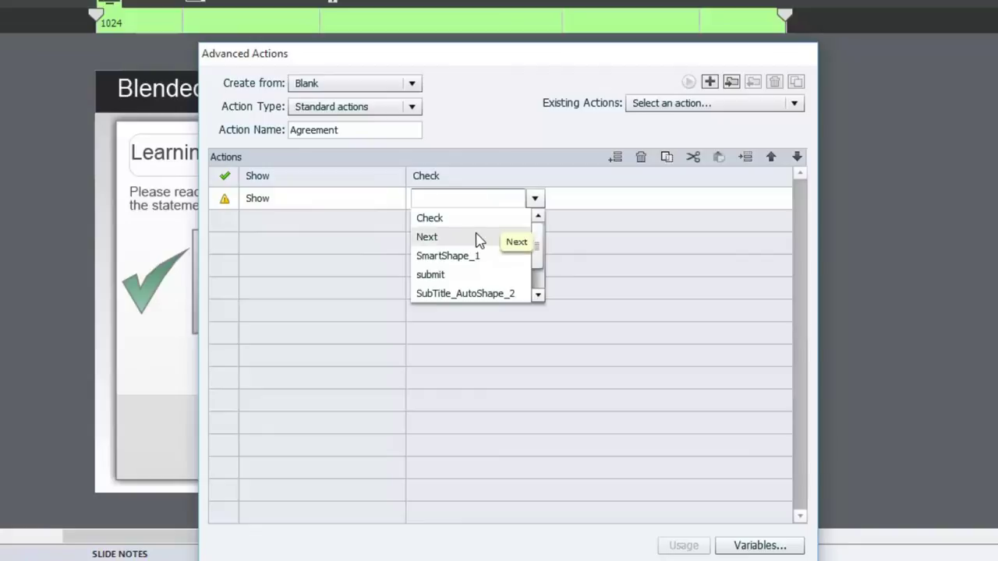
{"action": "left_click", "coordinate": [463, 238]}
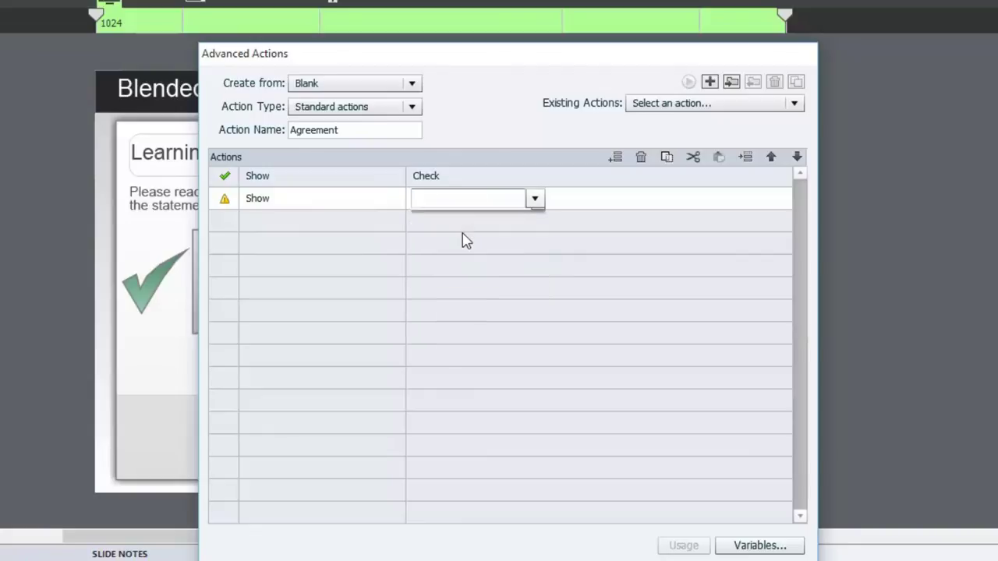
Add a third line, Hide submit, then close and save the Agreement action.
{"action": "double_click", "coordinate": [261, 226]}
{"action": "left_click", "coordinate": [363, 333]}
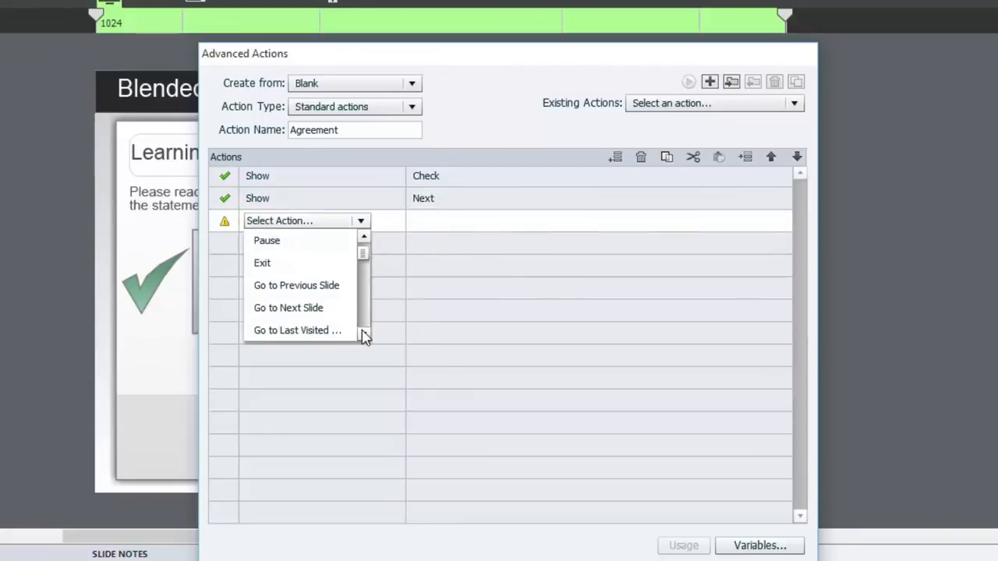
{"action": "left_click", "coordinate": [363, 333]}
{"action": "left_click", "coordinate": [364, 333]}
{"action": "left_click", "coordinate": [363, 333]}
{"action": "left_click", "coordinate": [363, 333]}
{"action": "left_click", "coordinate": [364, 333]}
{"action": "left_click", "coordinate": [363, 333]}
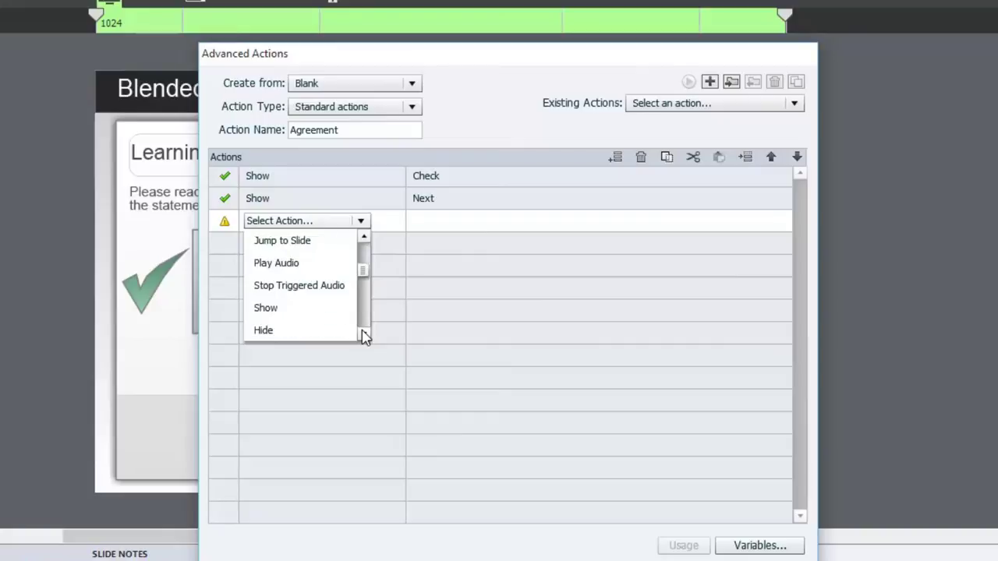
{"action": "left_click", "coordinate": [266, 330]}
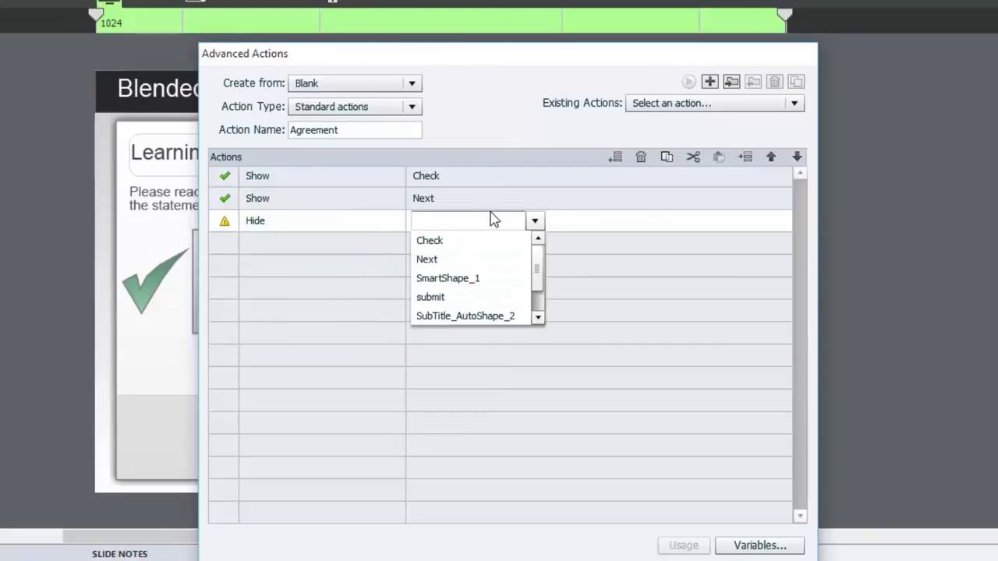
{"action": "left_click", "coordinate": [431, 297]}
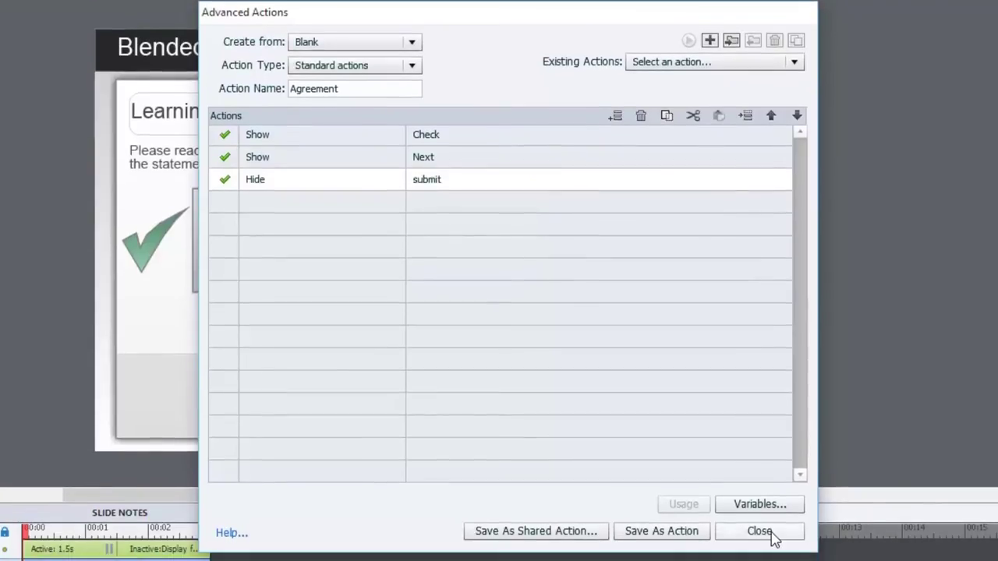
{"action": "left_click", "coordinate": [768, 531]}
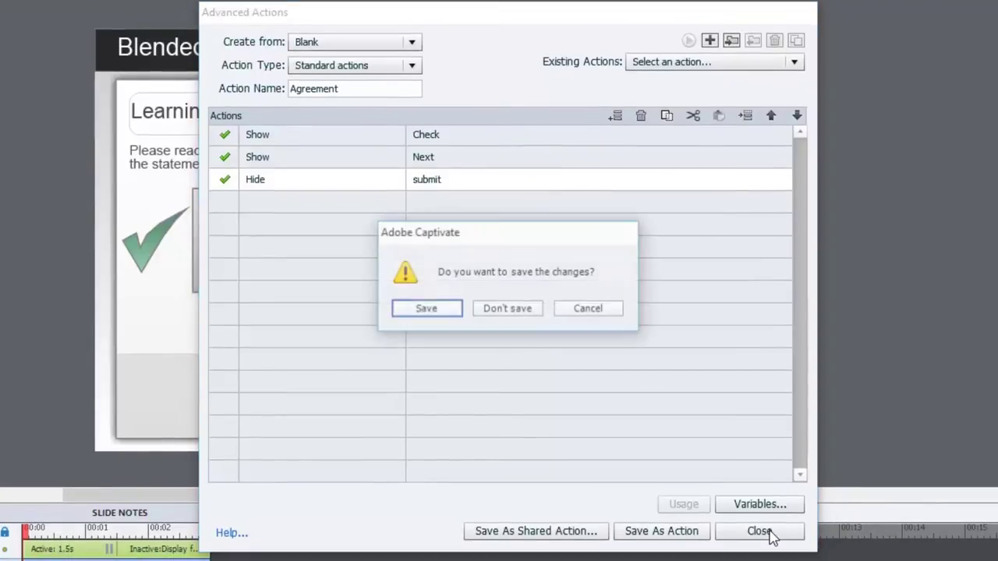
{"action": "left_click", "coordinate": [428, 310]}
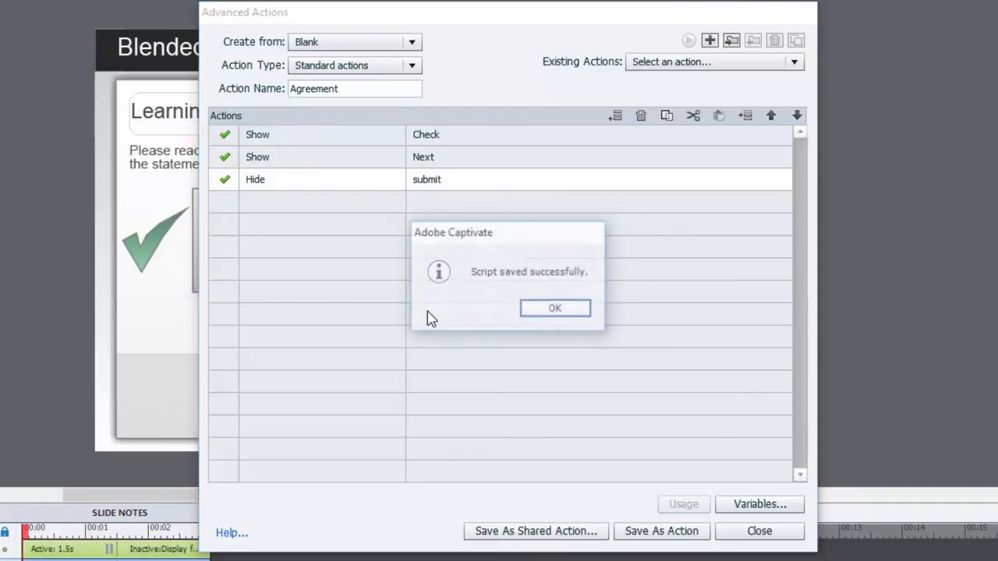
Attach the Agreement script to Submit's Execute Advanced Actions, then preview from this slide.
{"action": "left_click", "coordinate": [546, 309]}
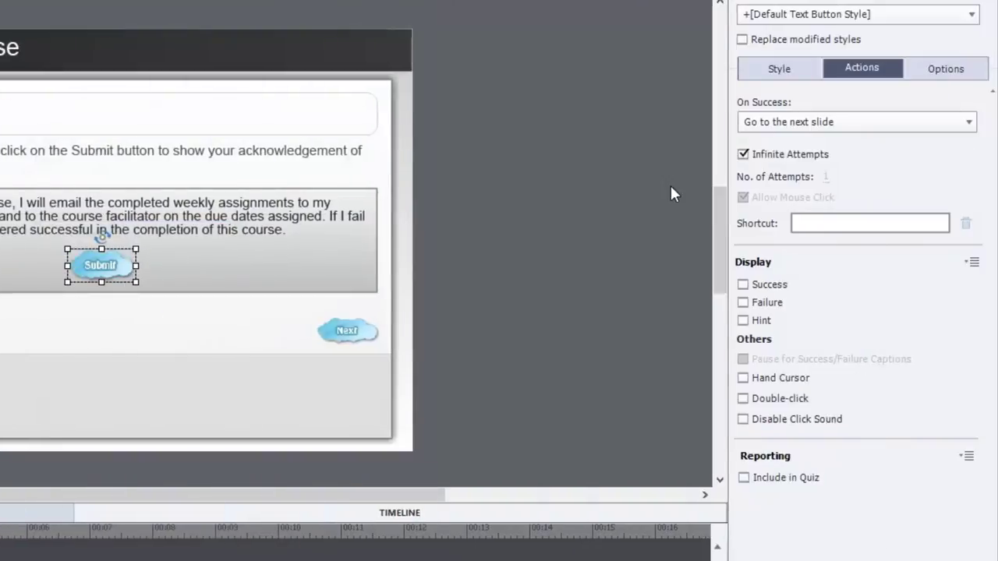
{"action": "left_click", "coordinate": [865, 123]}
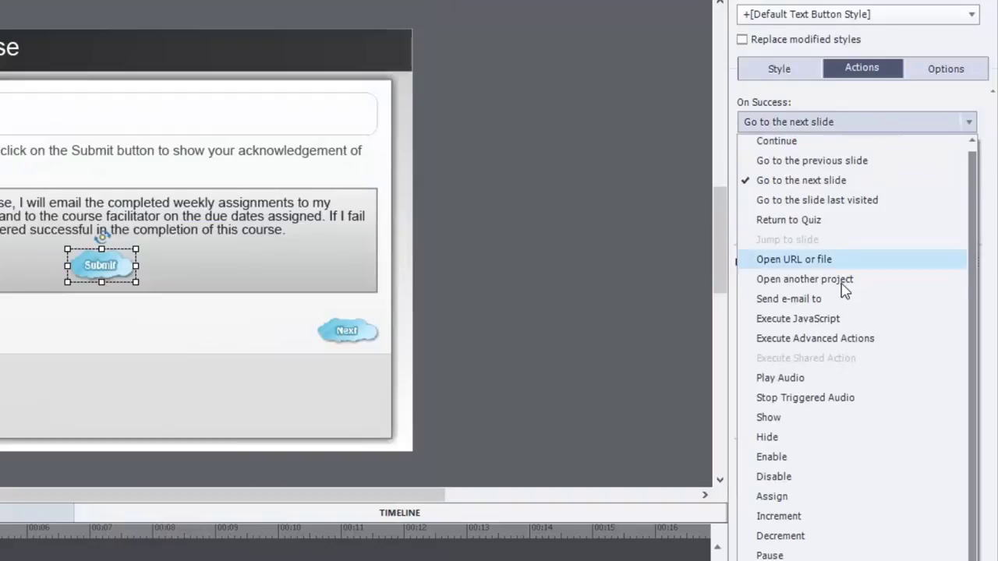
{"action": "left_click", "coordinate": [847, 340]}
{"action": "left_click", "coordinate": [879, 158]}
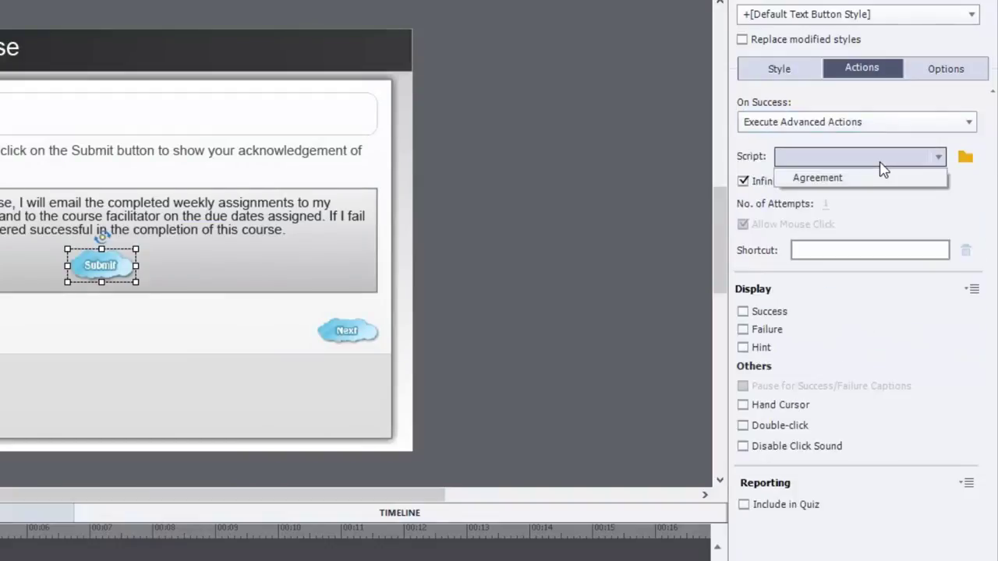
{"action": "left_click", "coordinate": [830, 184]}
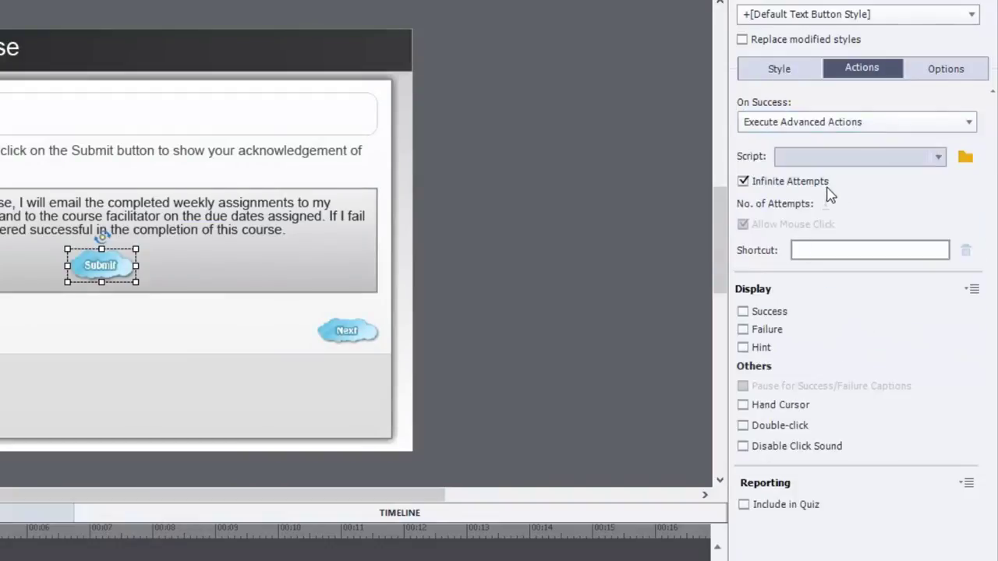
{"action": "left_click", "coordinate": [569, 342]}
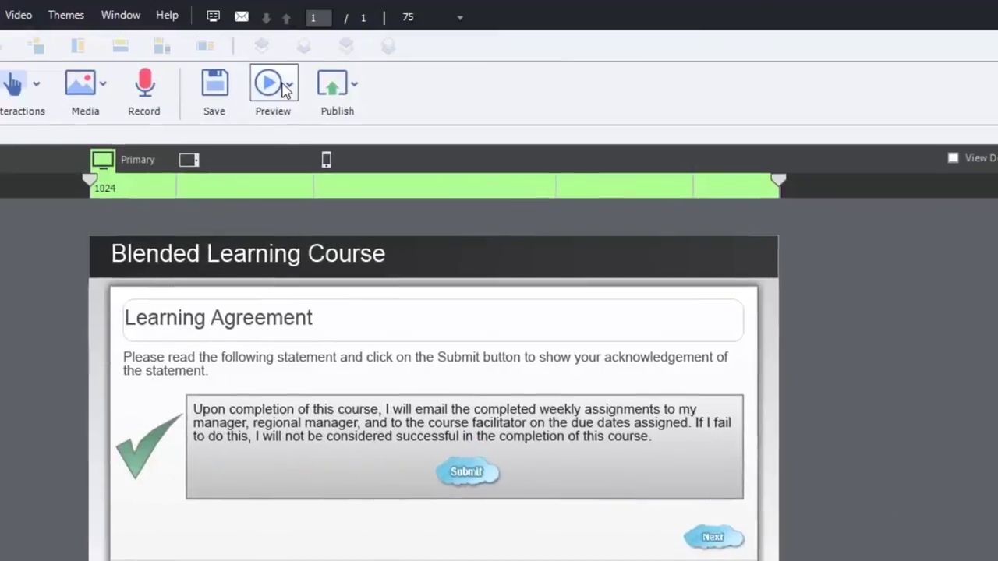
{"action": "left_click", "coordinate": [288, 86]}
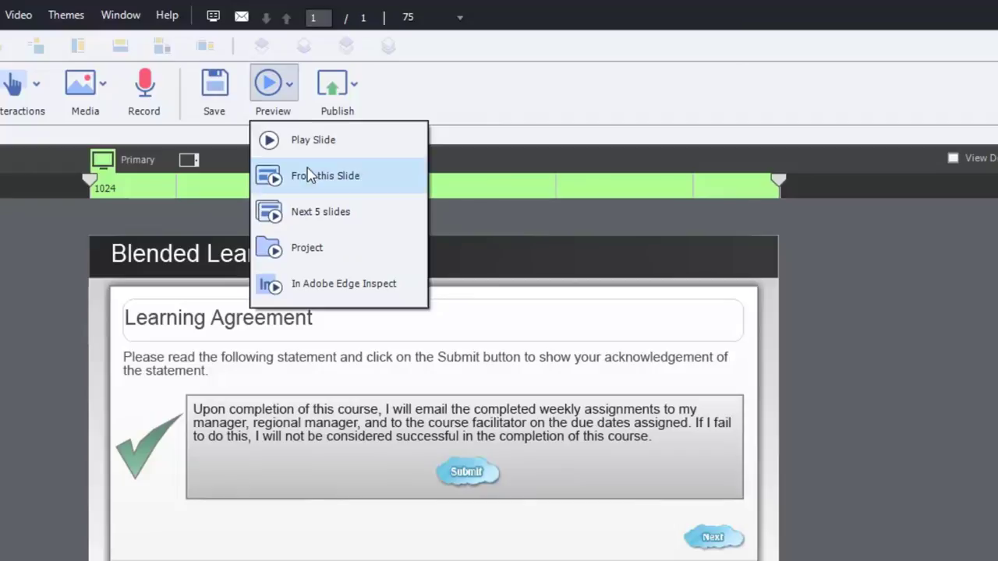
{"action": "left_click", "coordinate": [311, 176]}
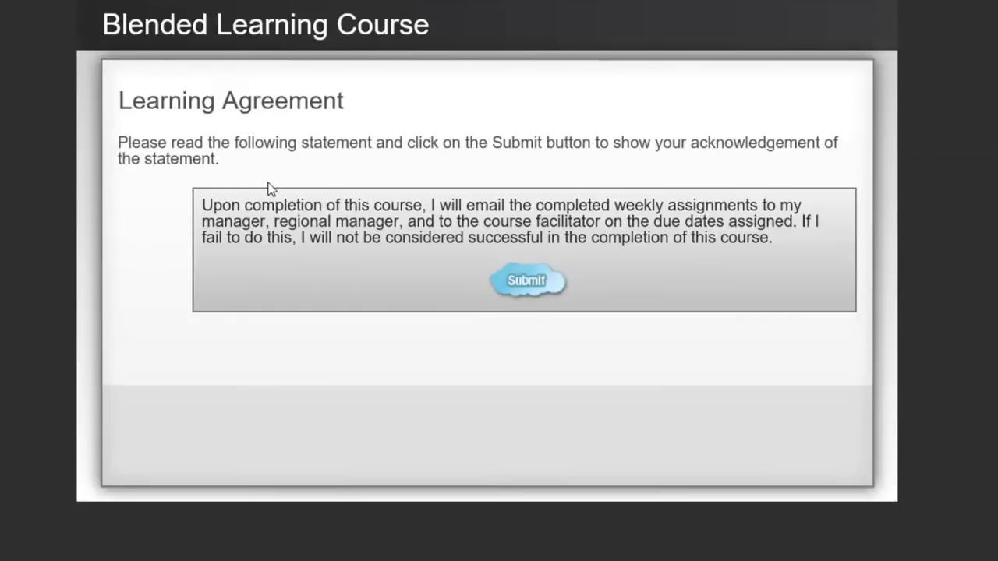
Click Submit in the Edge preview to confirm Check and Next appear and Submit hides.
{"action": "left_click", "coordinate": [527, 280]}
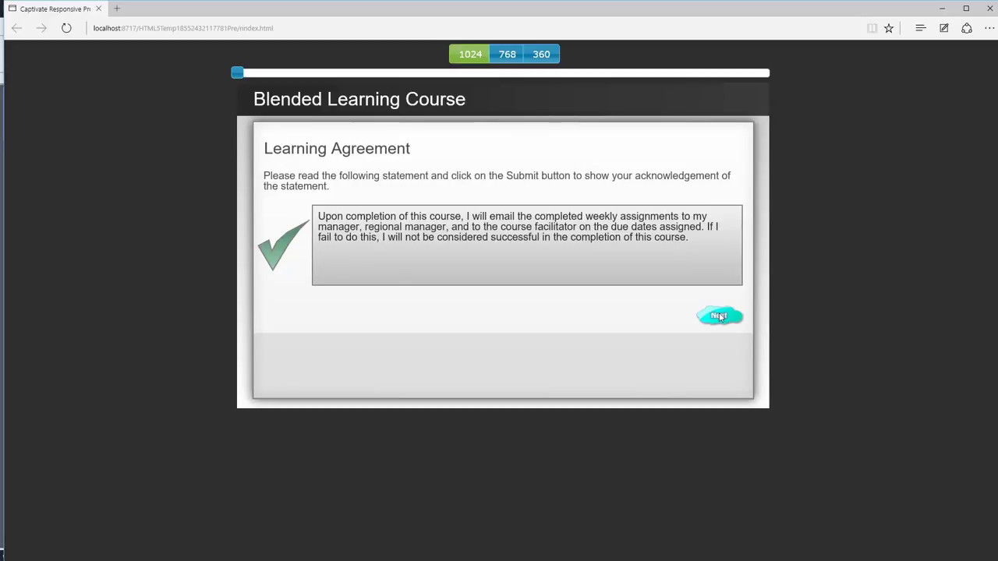
Close the Edge preview window to return to the Learning Agreement slide.
{"action": "left_click", "coordinate": [988, 8]}
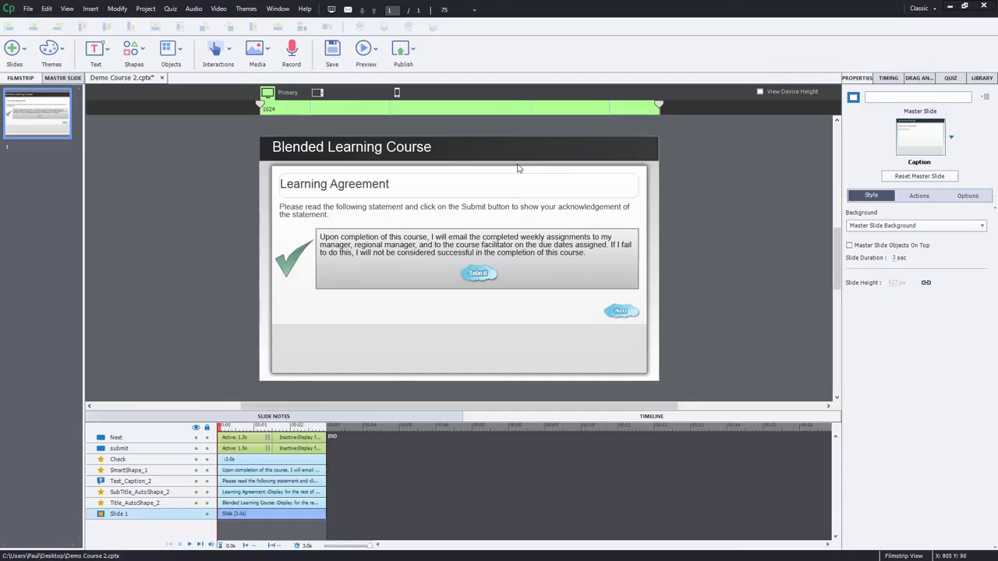